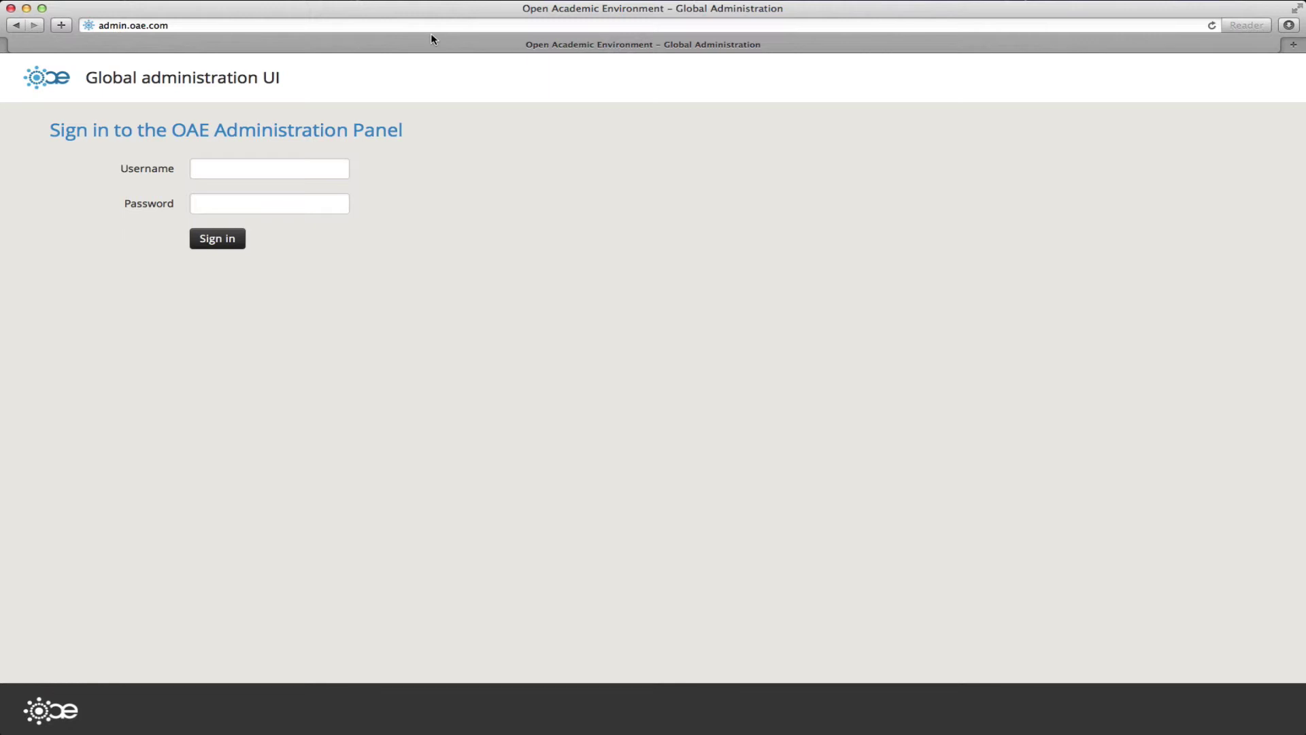
Step: Sign in with the administrator username and password, declining Safari's offer to save the password
{"action": "left_click", "coordinate": [311, 163]}
{"action": "type", "text": "ad"}
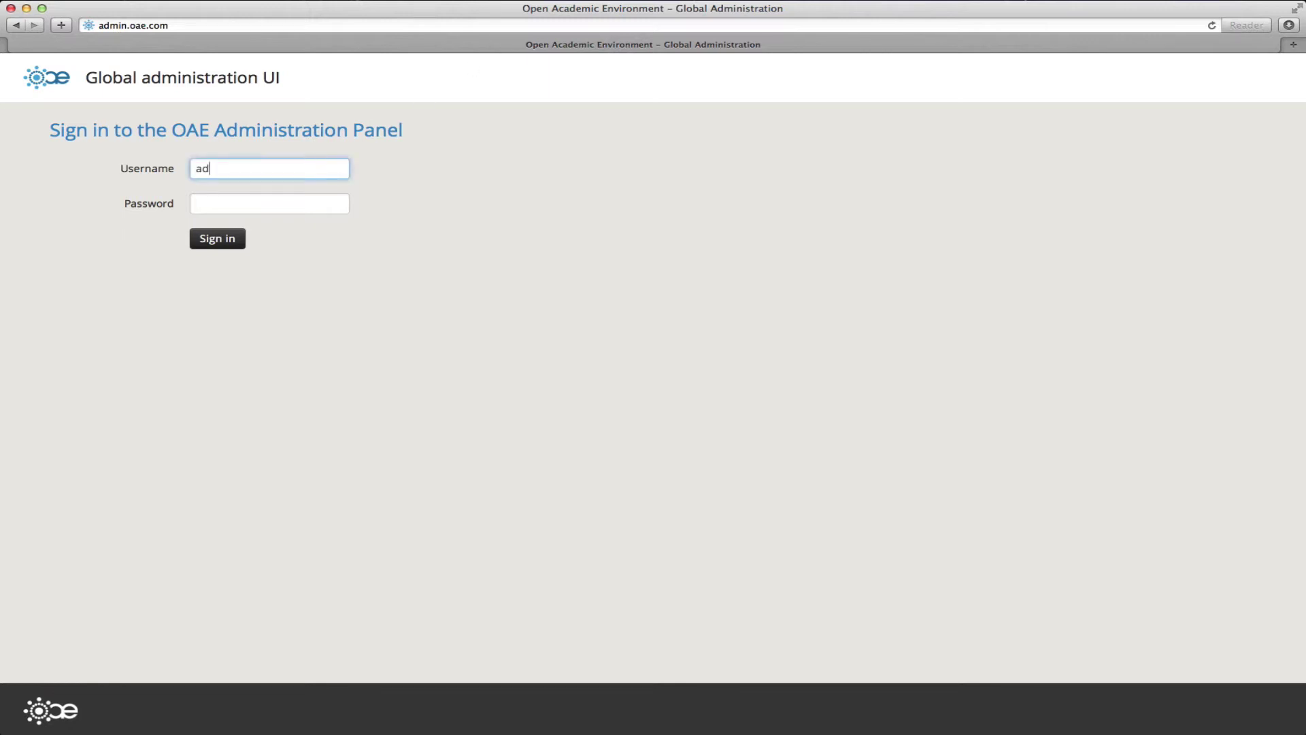
{"action": "type", "text": "ministratior"}
{"action": "key", "text": "Tab"}
{"action": "type", "text": "adminis"}
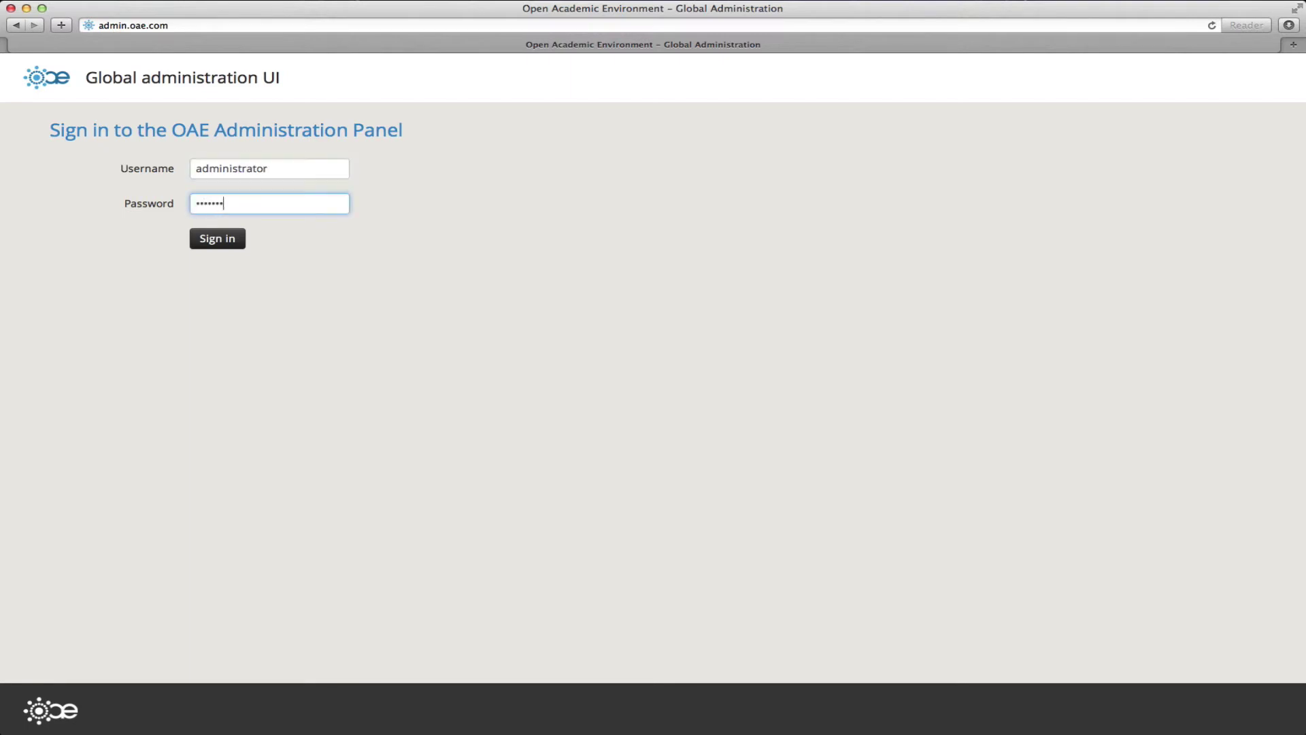
{"action": "type", "text": "trator"}
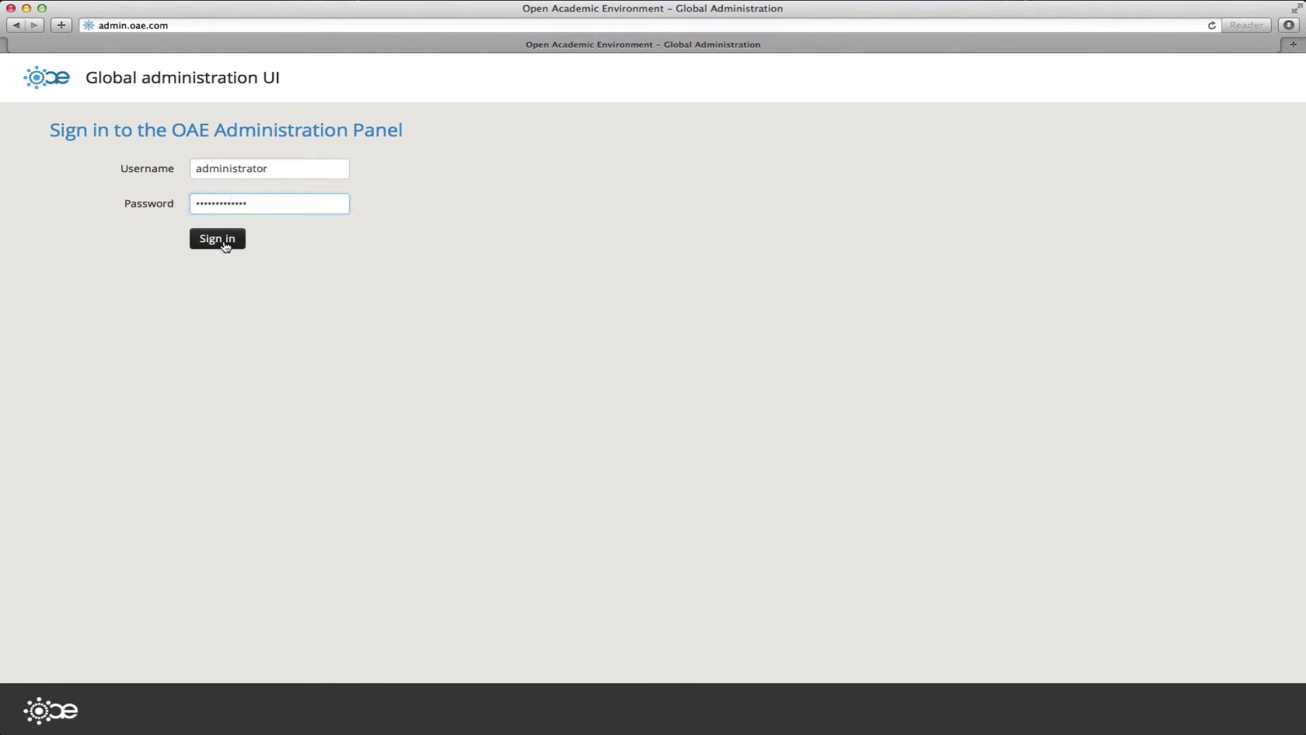
{"action": "left_click", "coordinate": [225, 246]}
{"action": "left_click", "coordinate": [752, 124]}
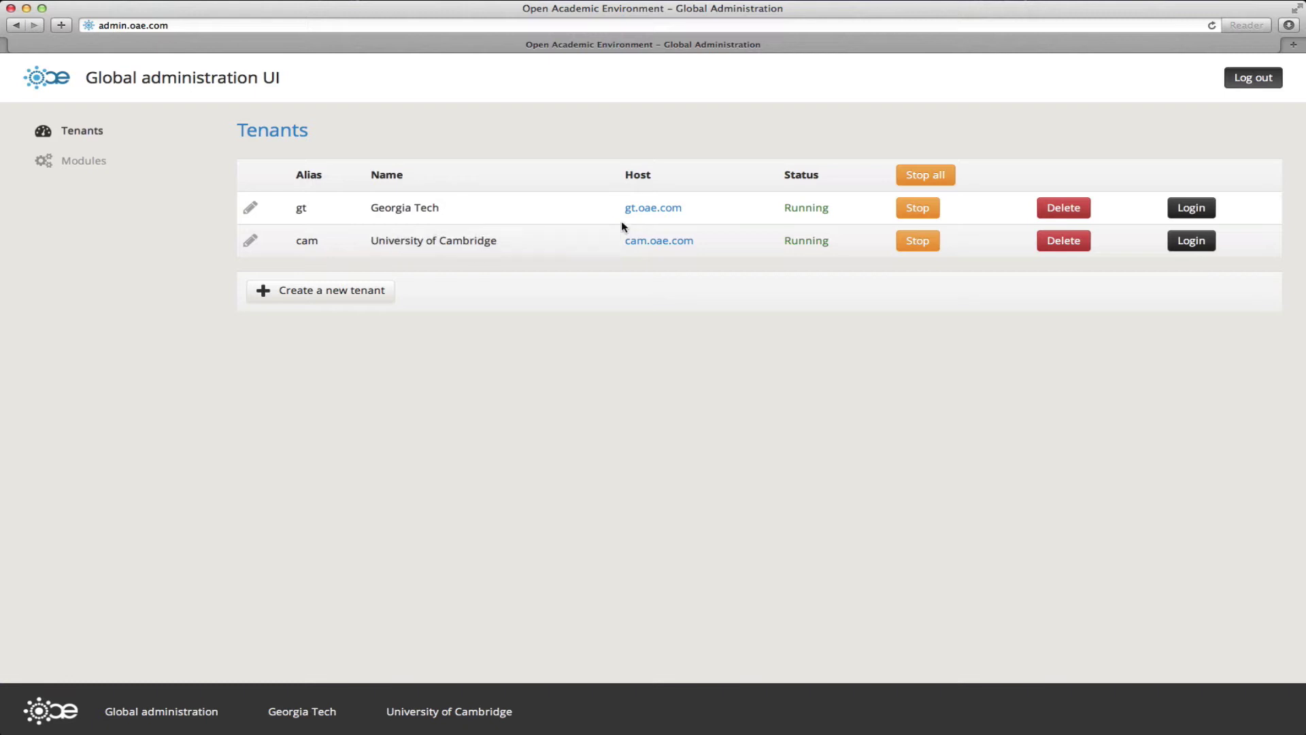
Step: View the gt.oae.com and cam.oae.com tenant sites in new tabs, returning to Global Administration each time
{"action": "left_click", "coordinate": [644, 217]}
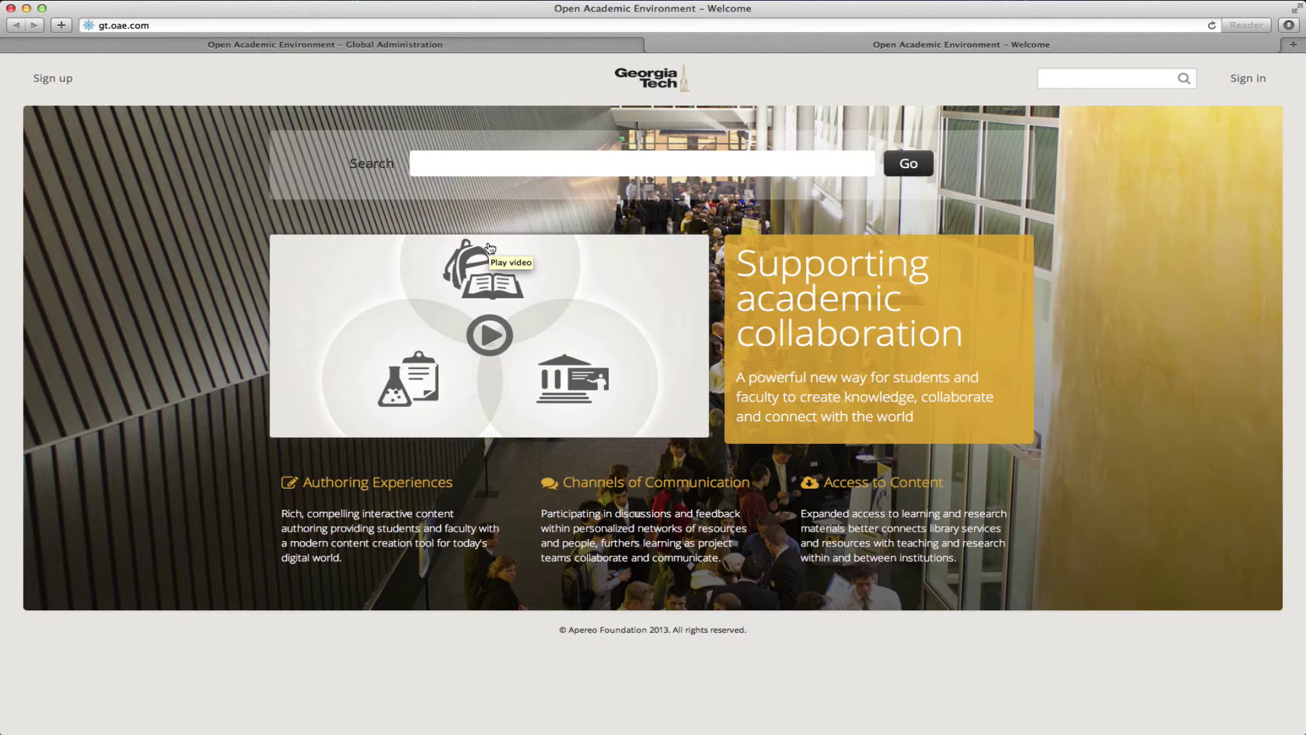
{"action": "left_click", "coordinate": [211, 42]}
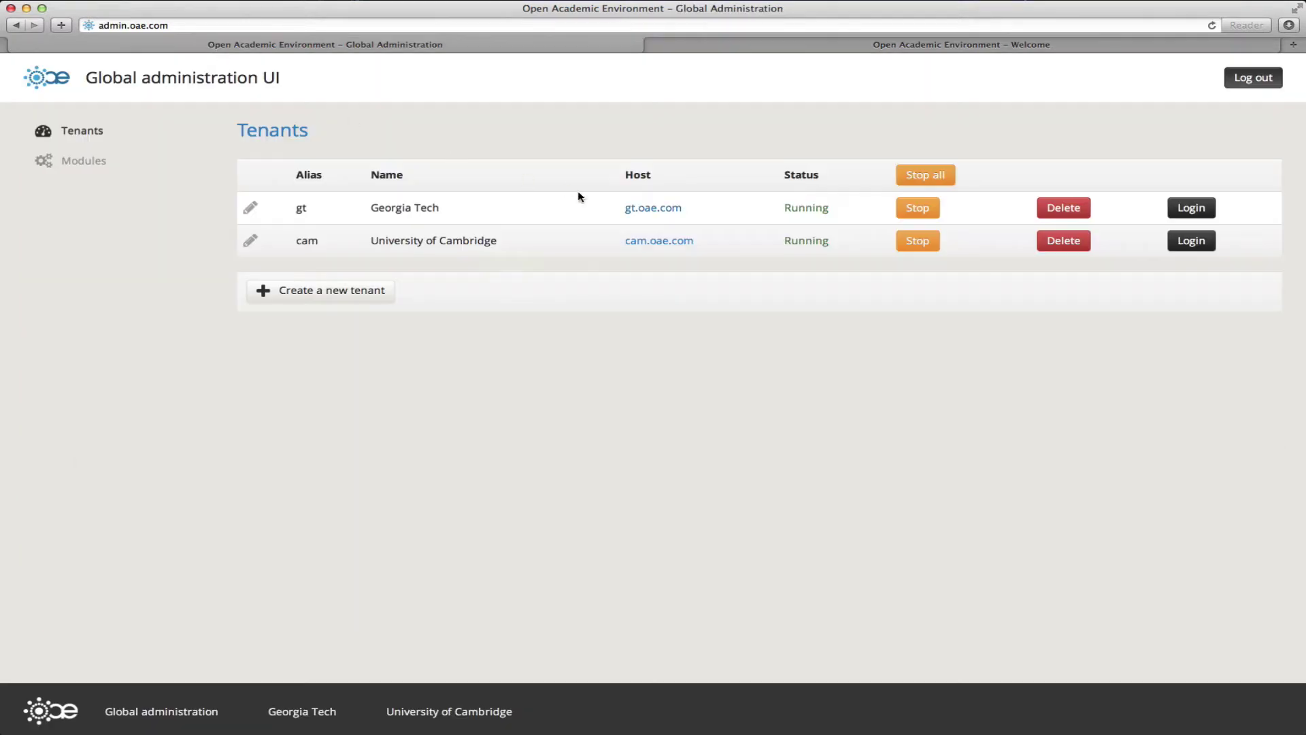
{"action": "left_click", "coordinate": [673, 242]}
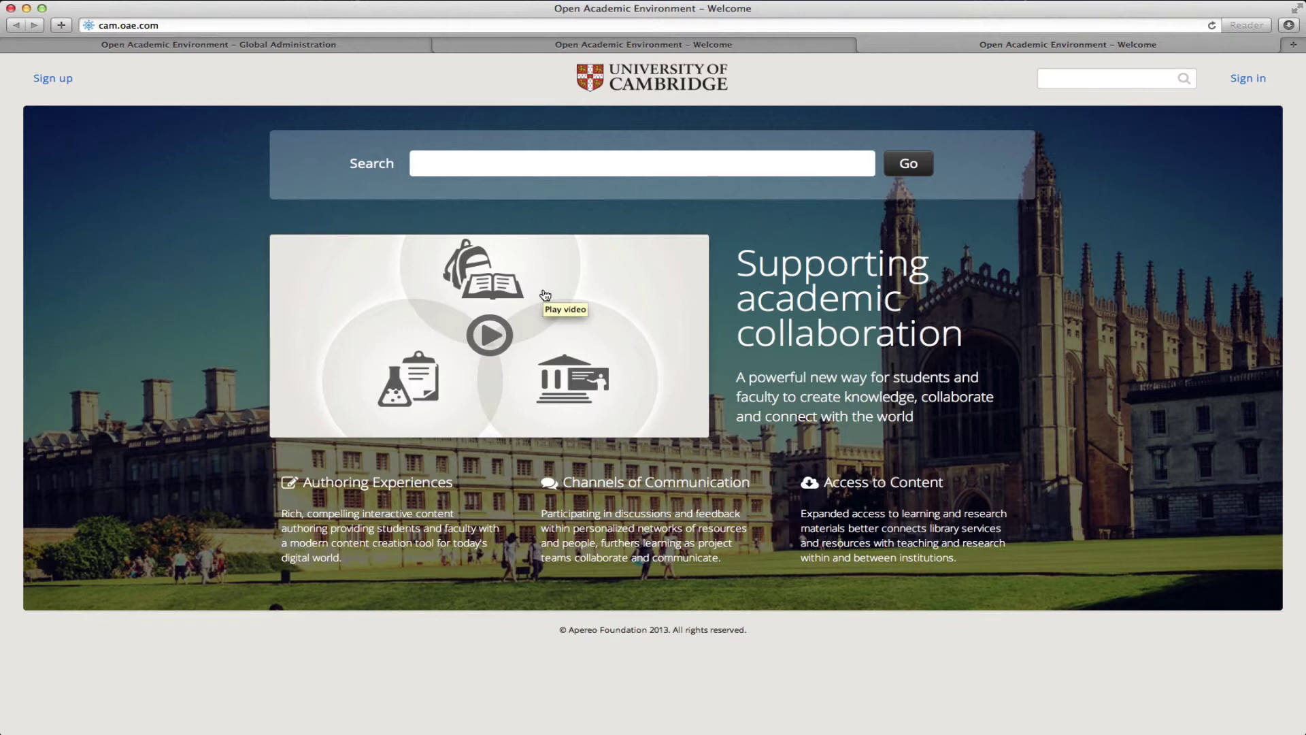
{"action": "left_click", "coordinate": [370, 43]}
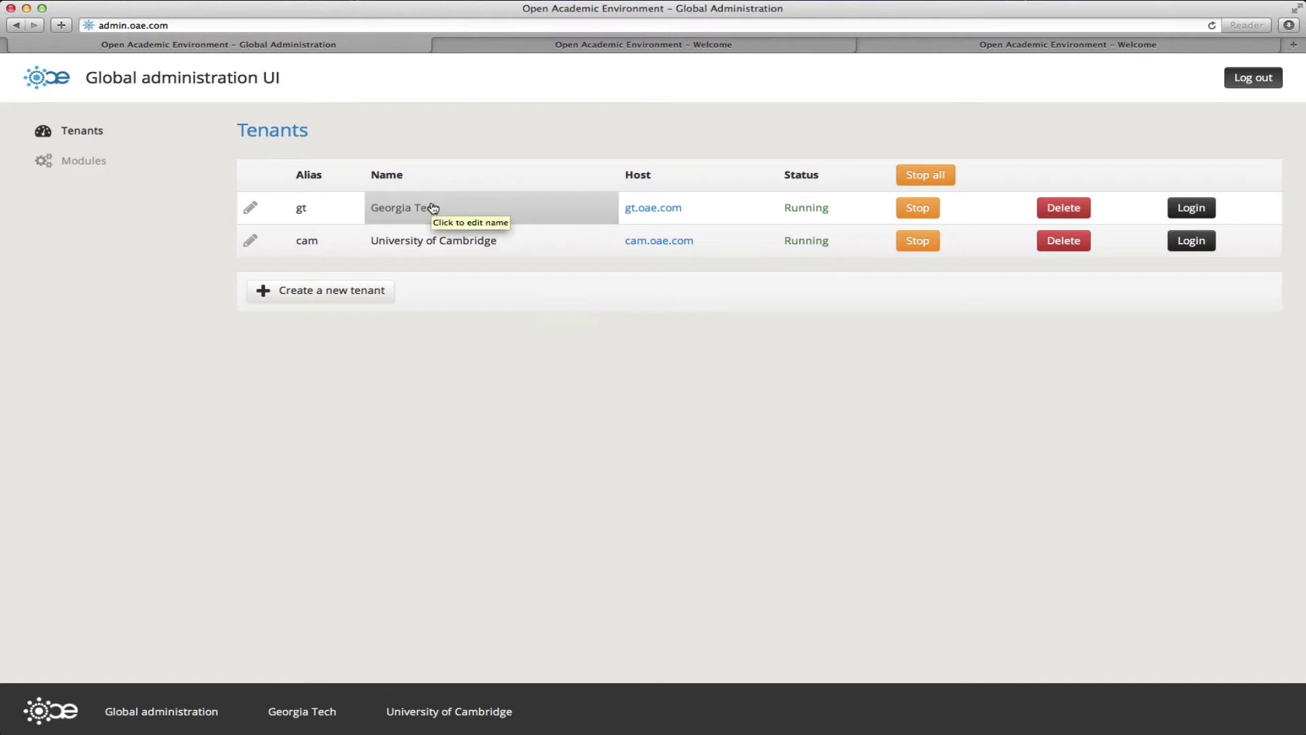
Step: Open the new-tenant form and check the marist.oae.com address in a separate browser tab
{"action": "left_click", "coordinate": [351, 290]}
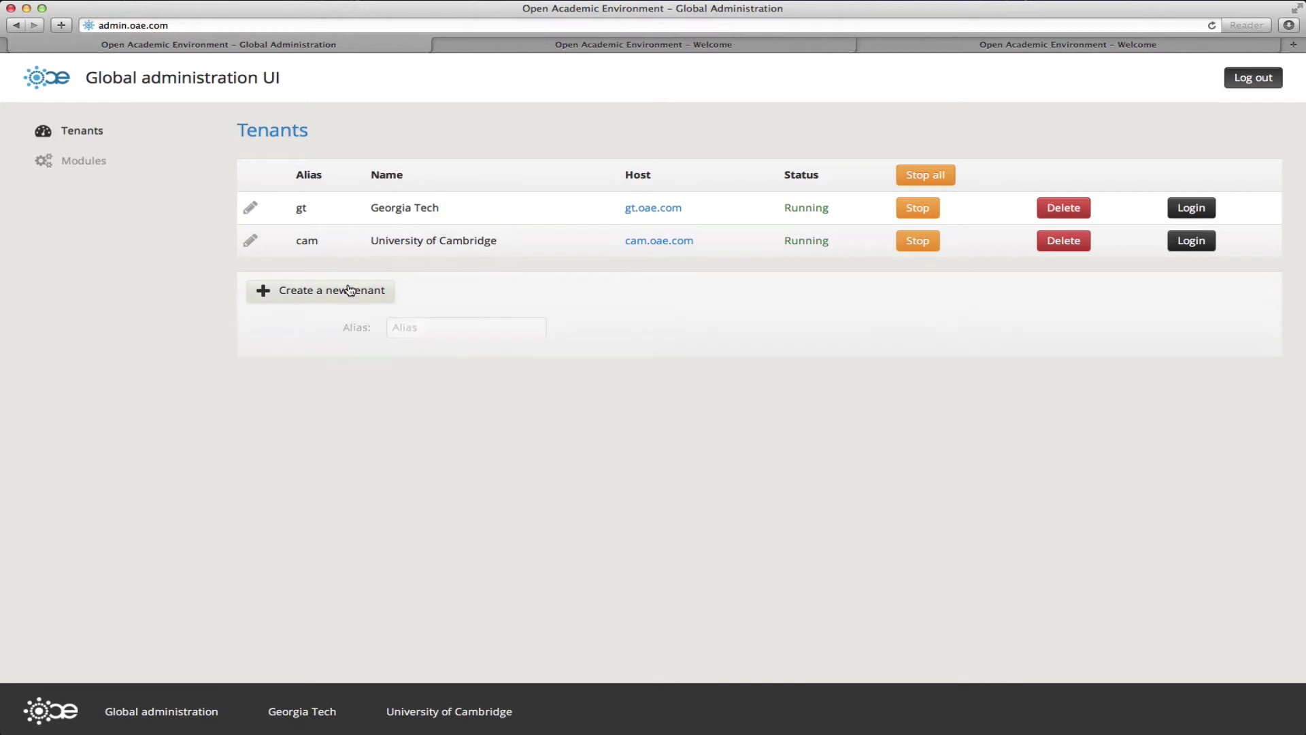
{"action": "left_click", "coordinate": [0, 292]}
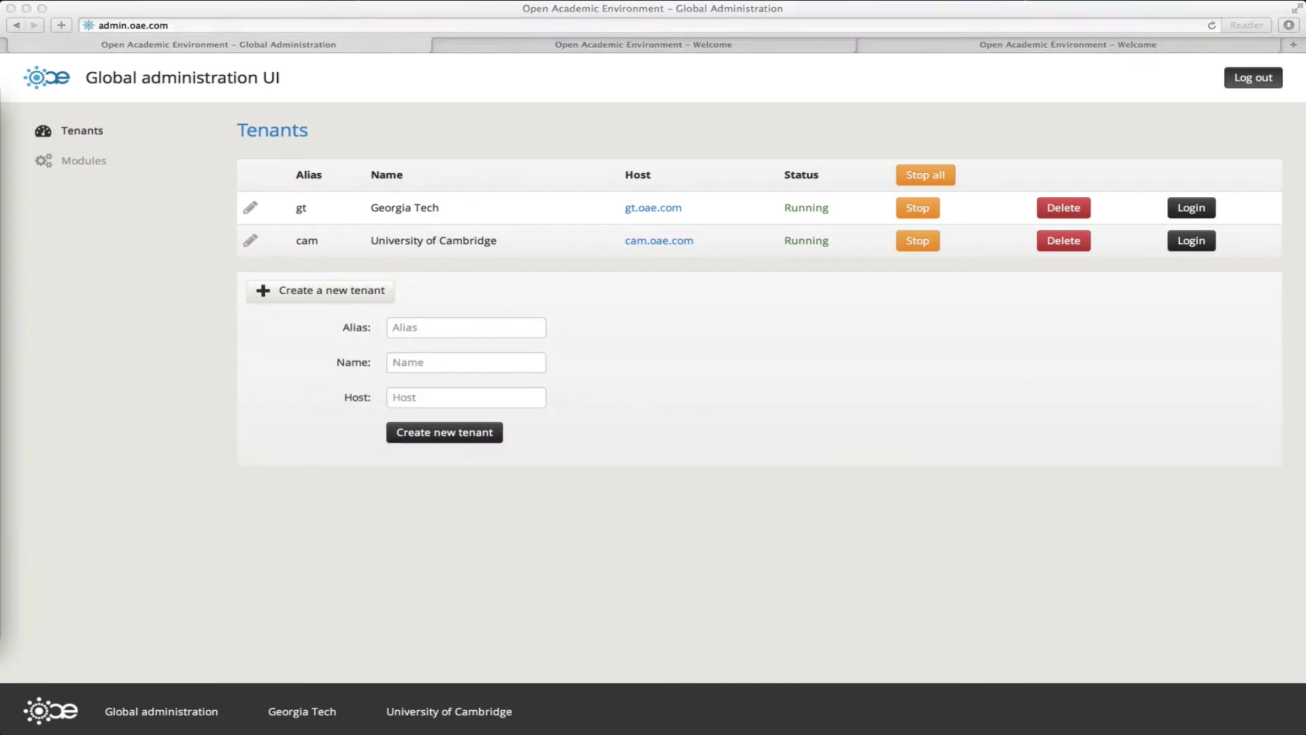
{"action": "left_click", "coordinate": [898, 81]}
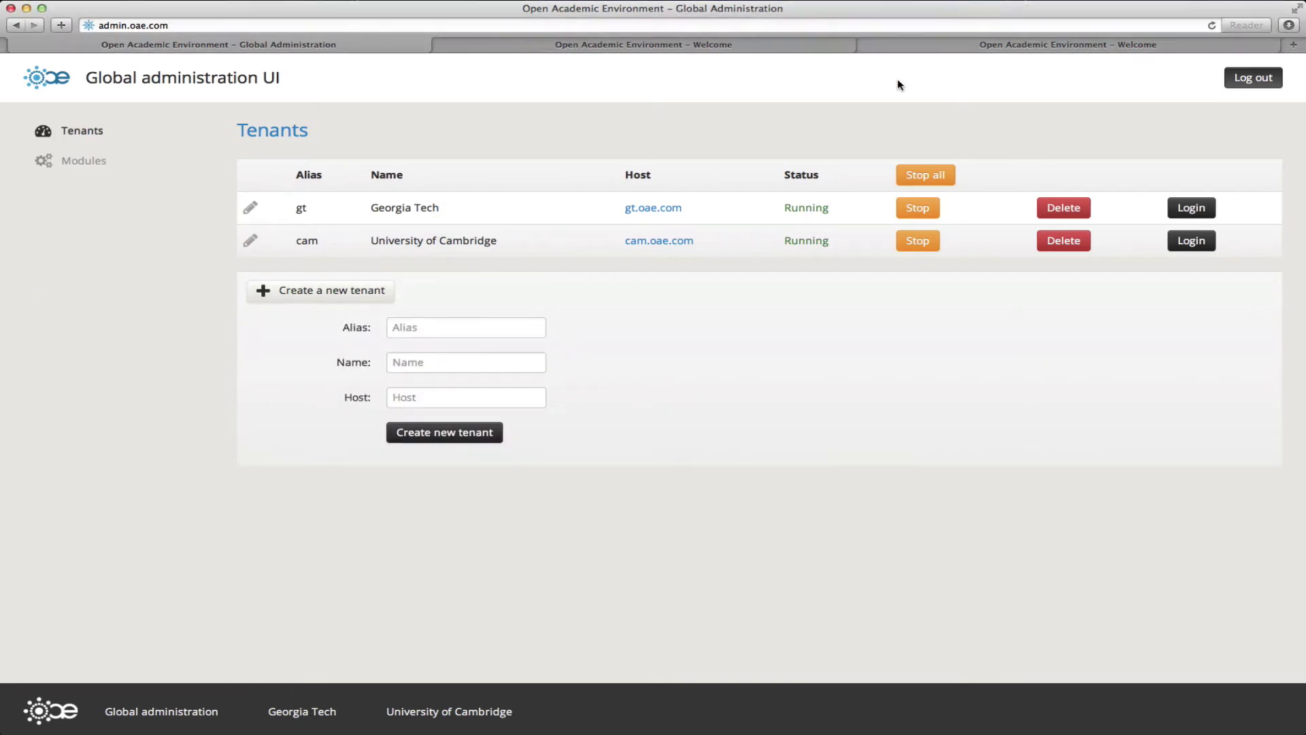
{"action": "key", "text": "super+t"}
{"action": "type", "text": "http://marist.oae.com"}
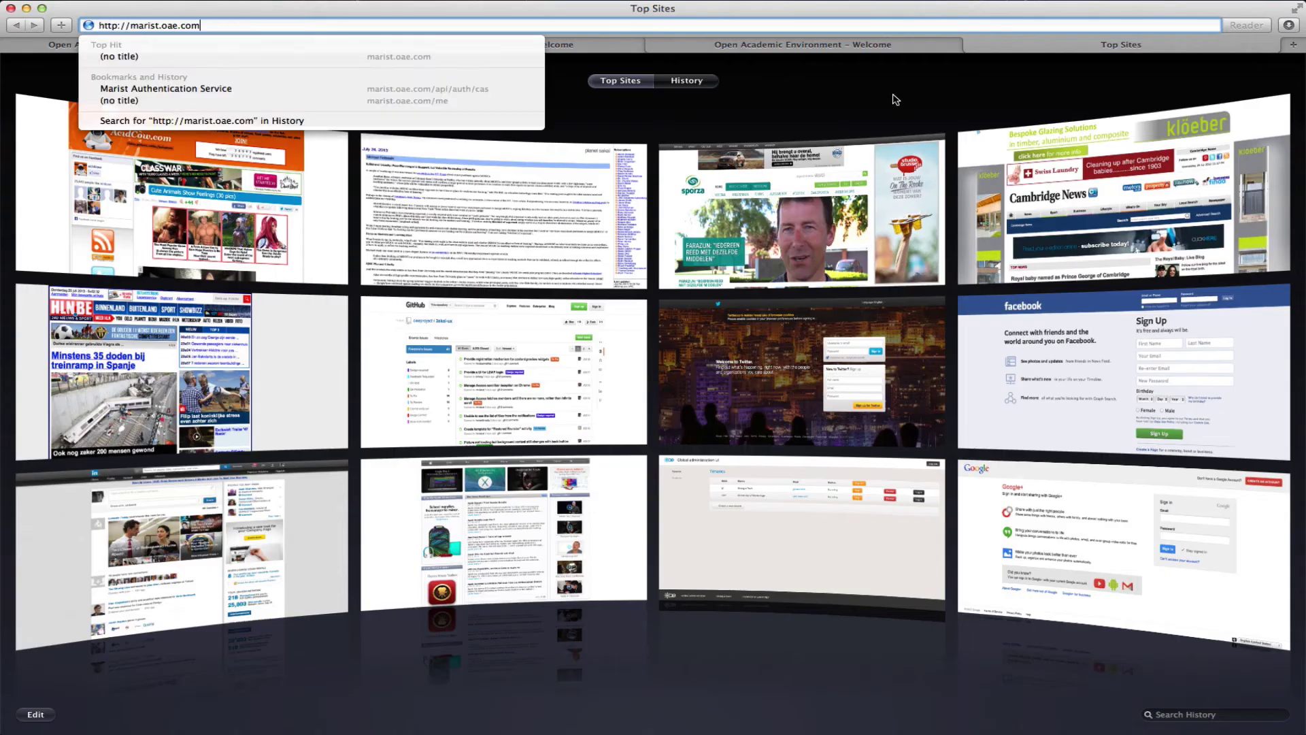
{"action": "key", "text": "Return"}
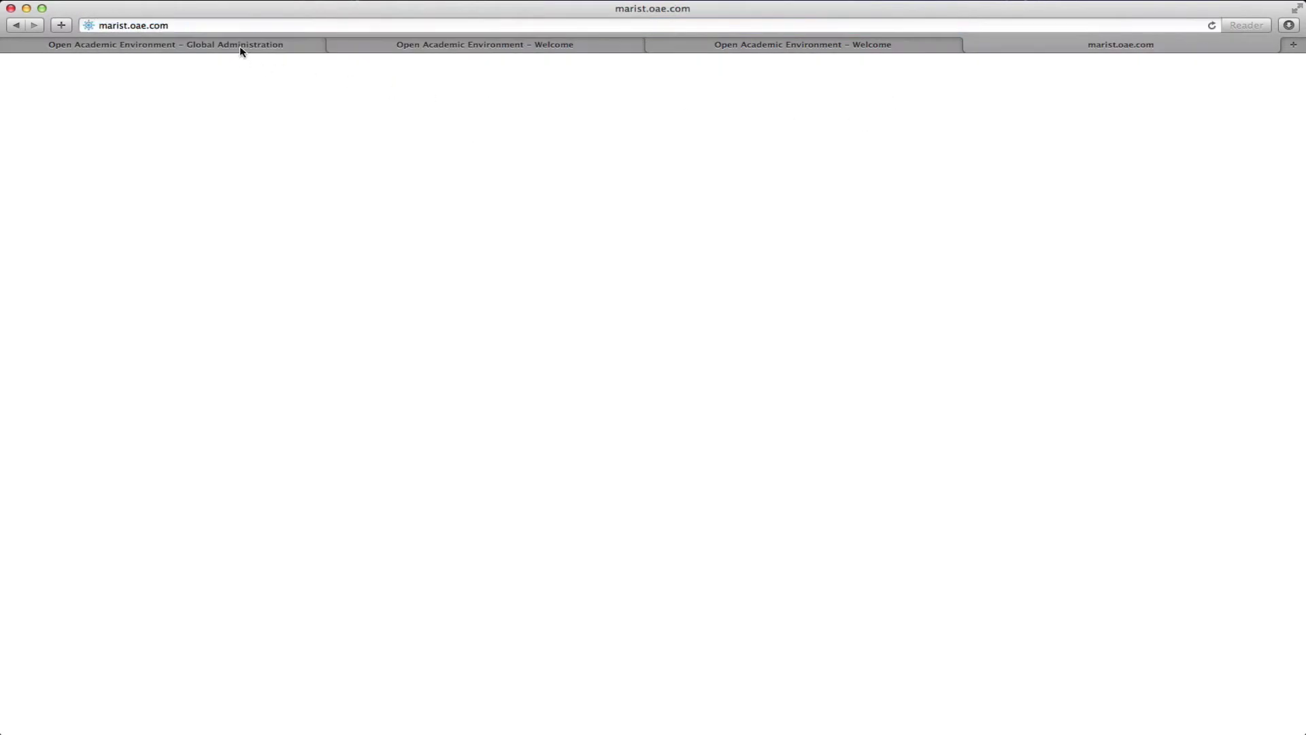
{"action": "left_click", "coordinate": [240, 46]}
Step: Create the tenant with alias marist, name Marist College and host marist.oae.com
{"action": "left_click", "coordinate": [479, 329]}
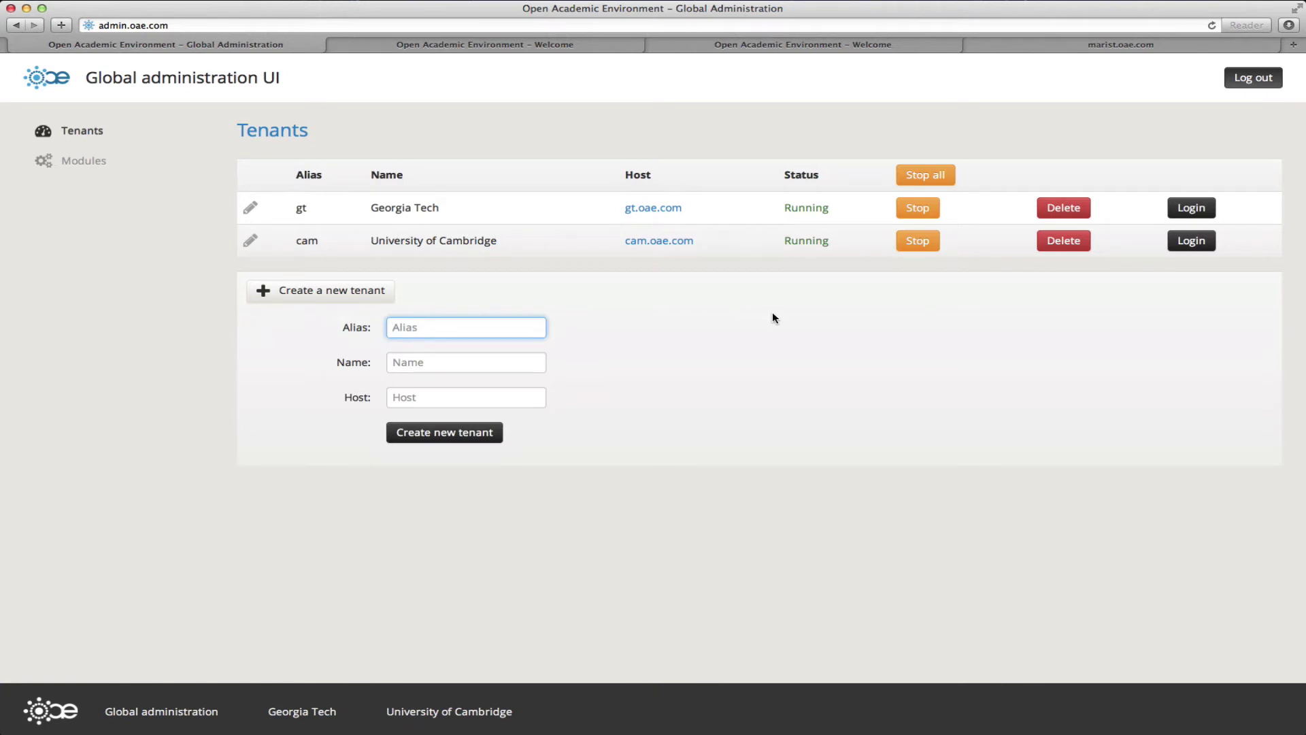
{"action": "type", "text": "marist"}
{"action": "key", "text": "Tab"}
{"action": "type", "text": "Marist College"}
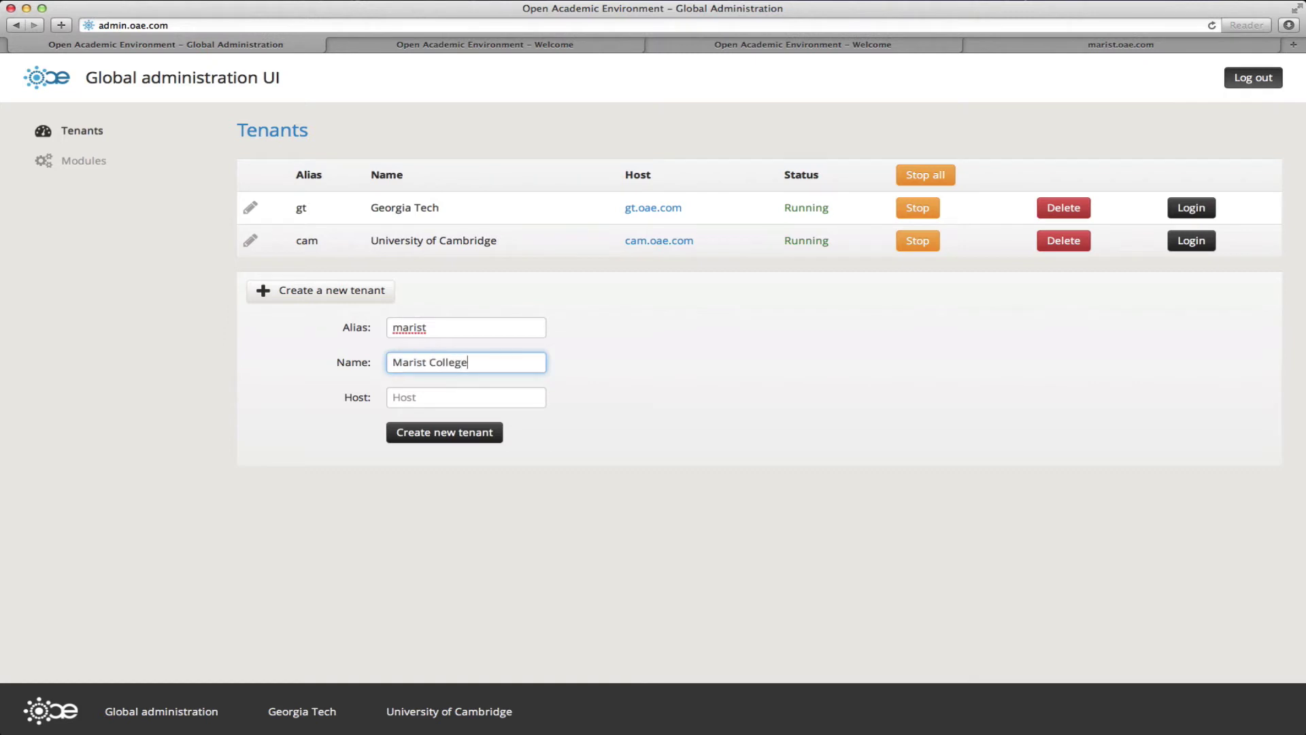
{"action": "key", "text": "Tab"}
{"action": "type", "text": "maris"}
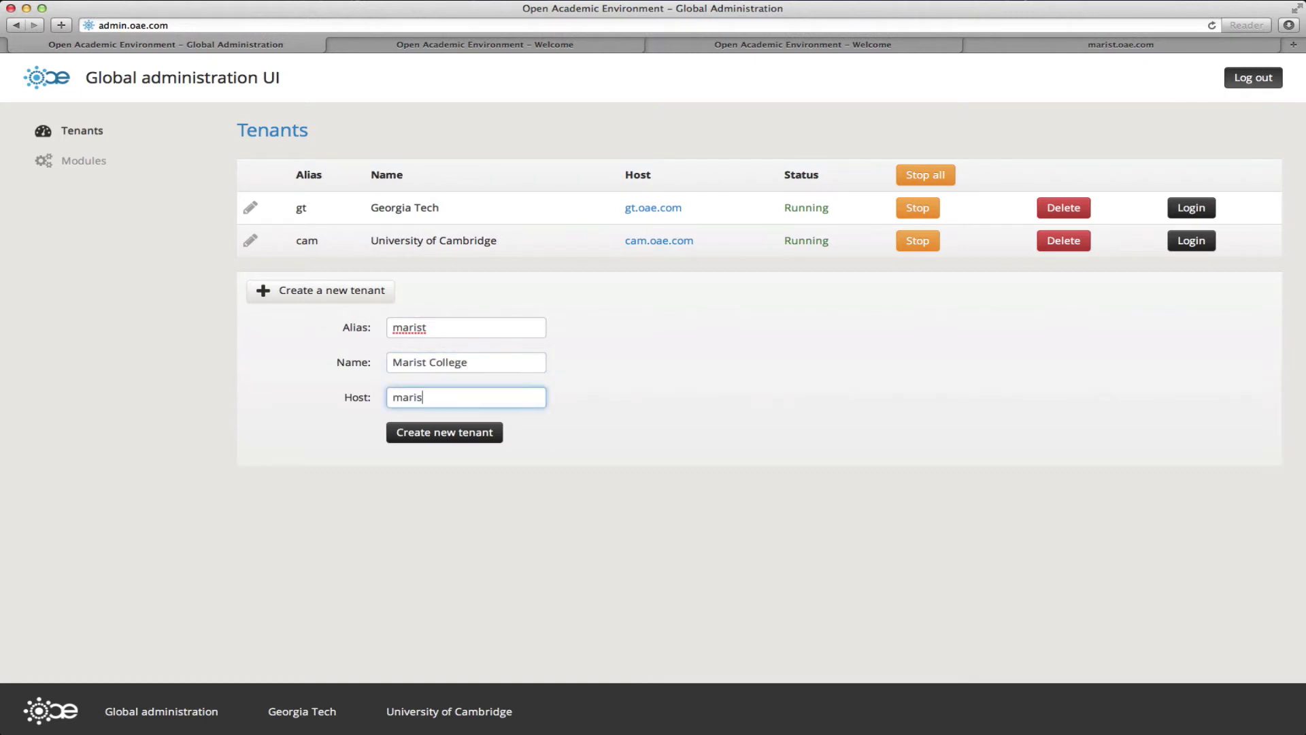
{"action": "type", "text": "t.oae.com"}
{"action": "left_click", "coordinate": [462, 432]}
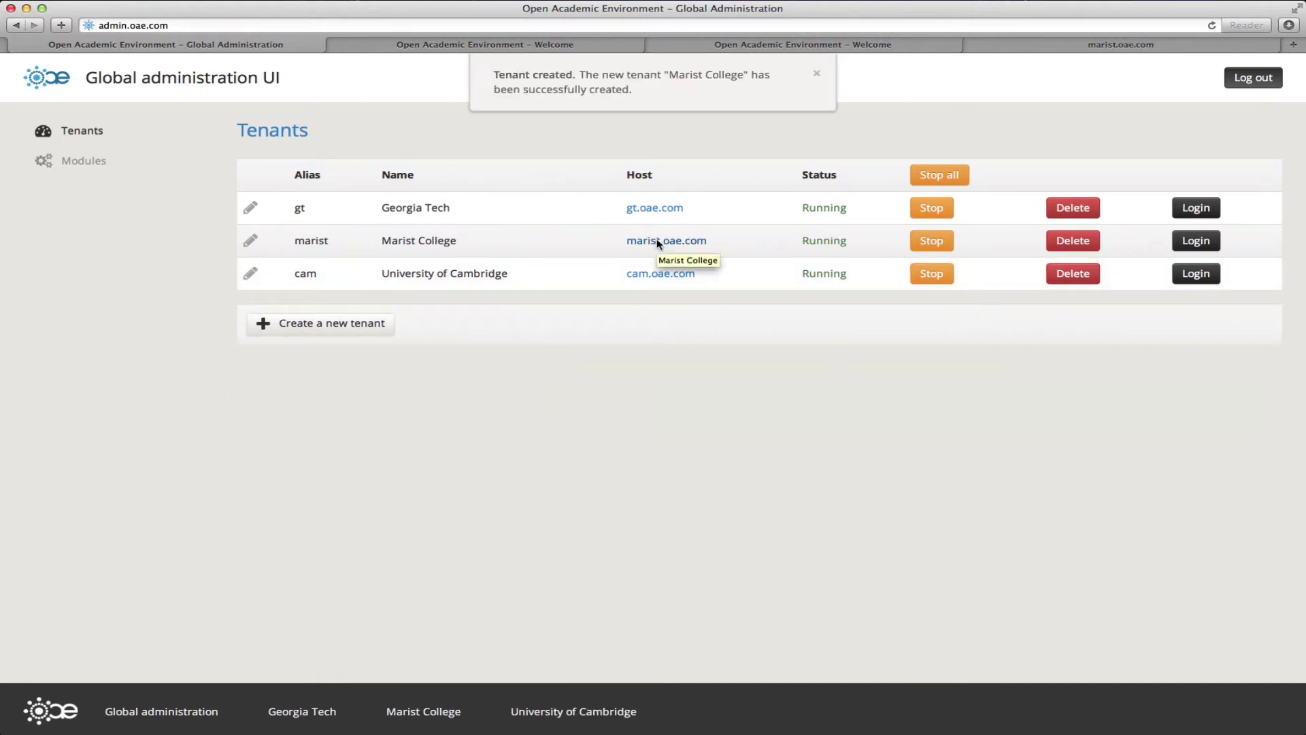
Step: Open Marist College's tenant Modules page and look over the OAE Tenant Module settings
{"action": "left_click", "coordinate": [251, 243]}
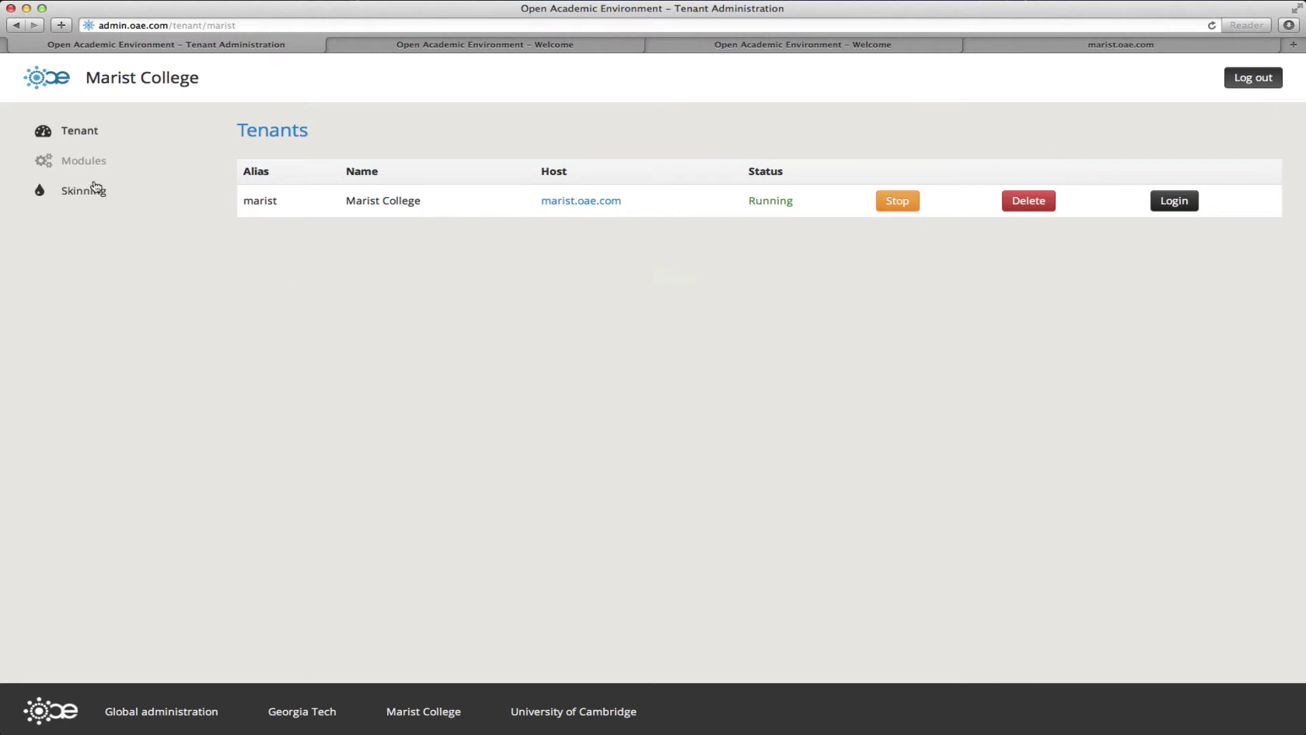
{"action": "left_click", "coordinate": [84, 162]}
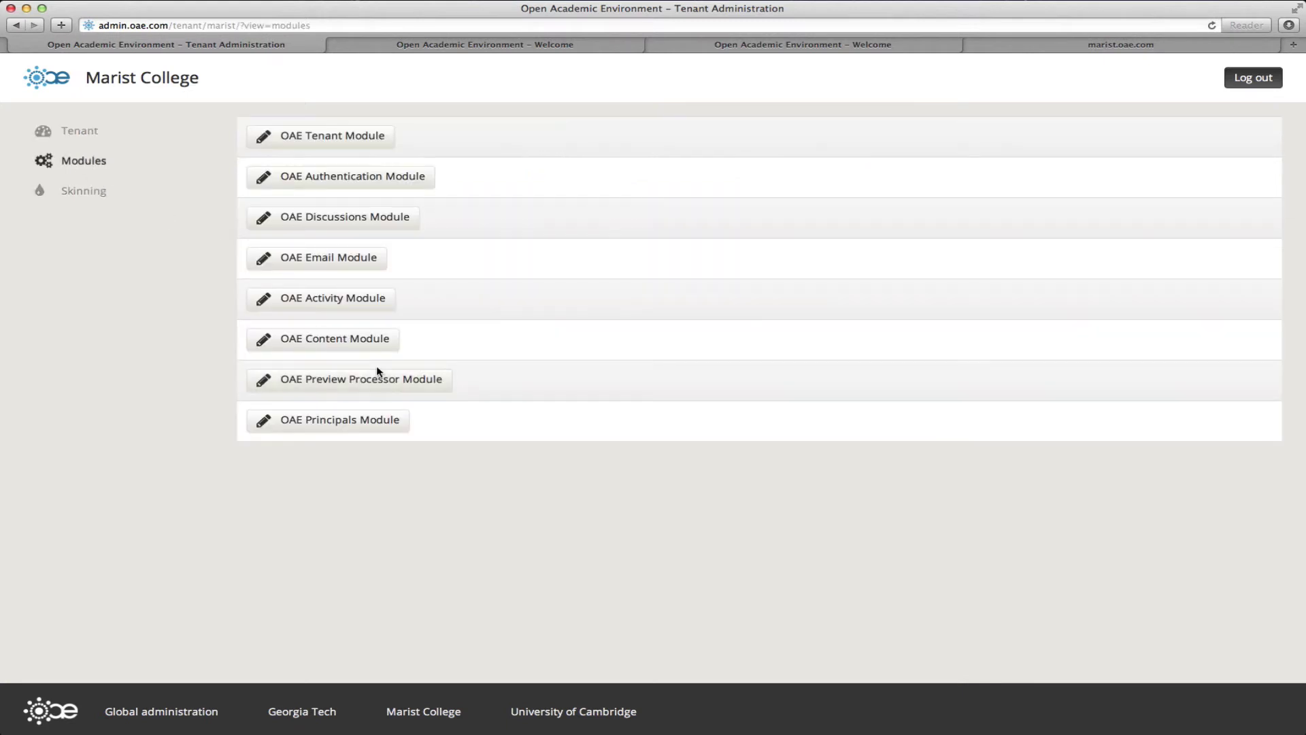
{"action": "left_click", "coordinate": [317, 140]}
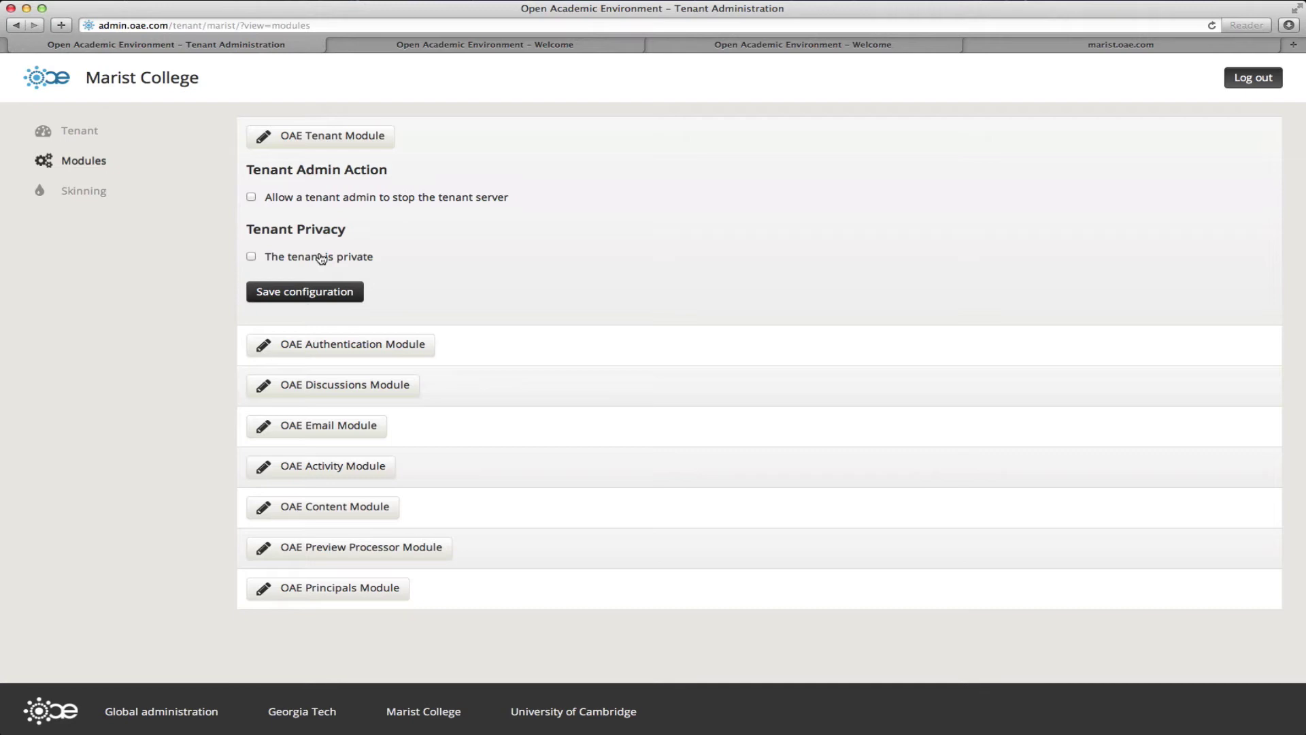
{"action": "left_click", "coordinate": [344, 134]}
Step: Browse the Authentication and Principals modules, leaving OAE Authentication Module expanded
{"action": "left_click", "coordinate": [322, 178]}
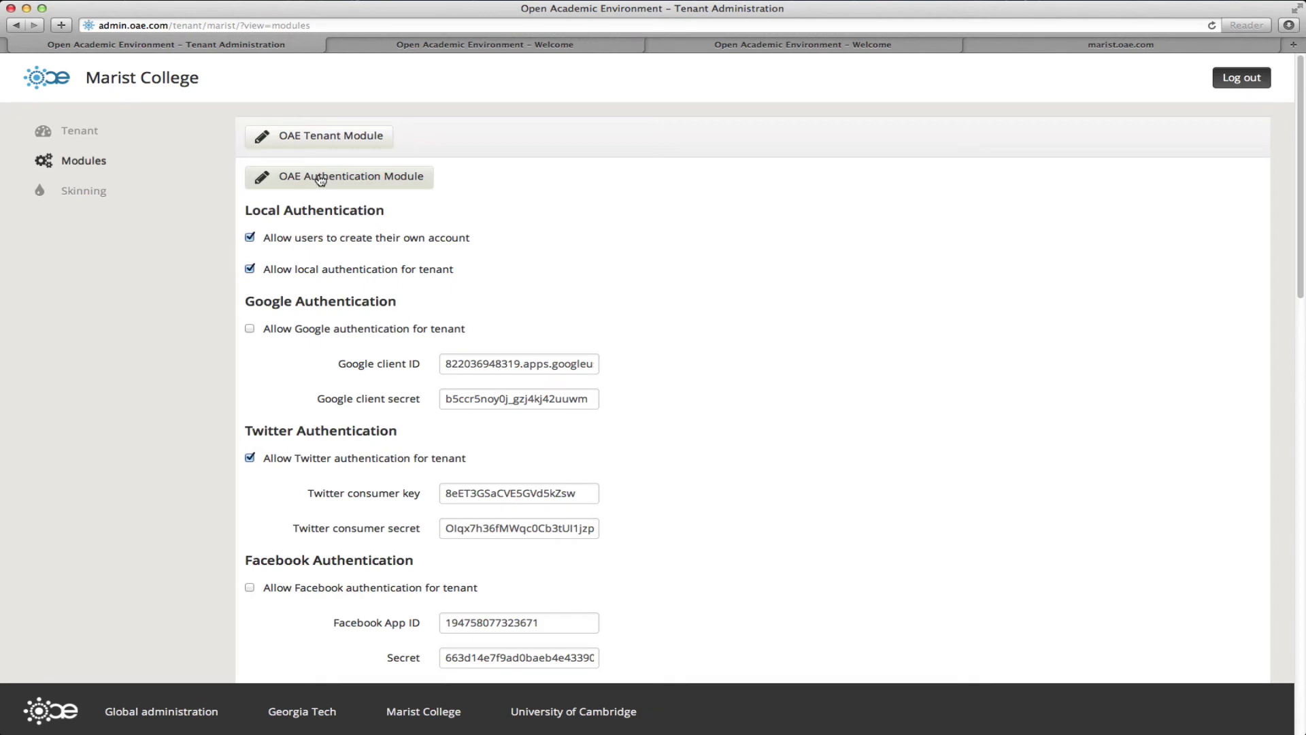
{"action": "left_click", "coordinate": [326, 180]}
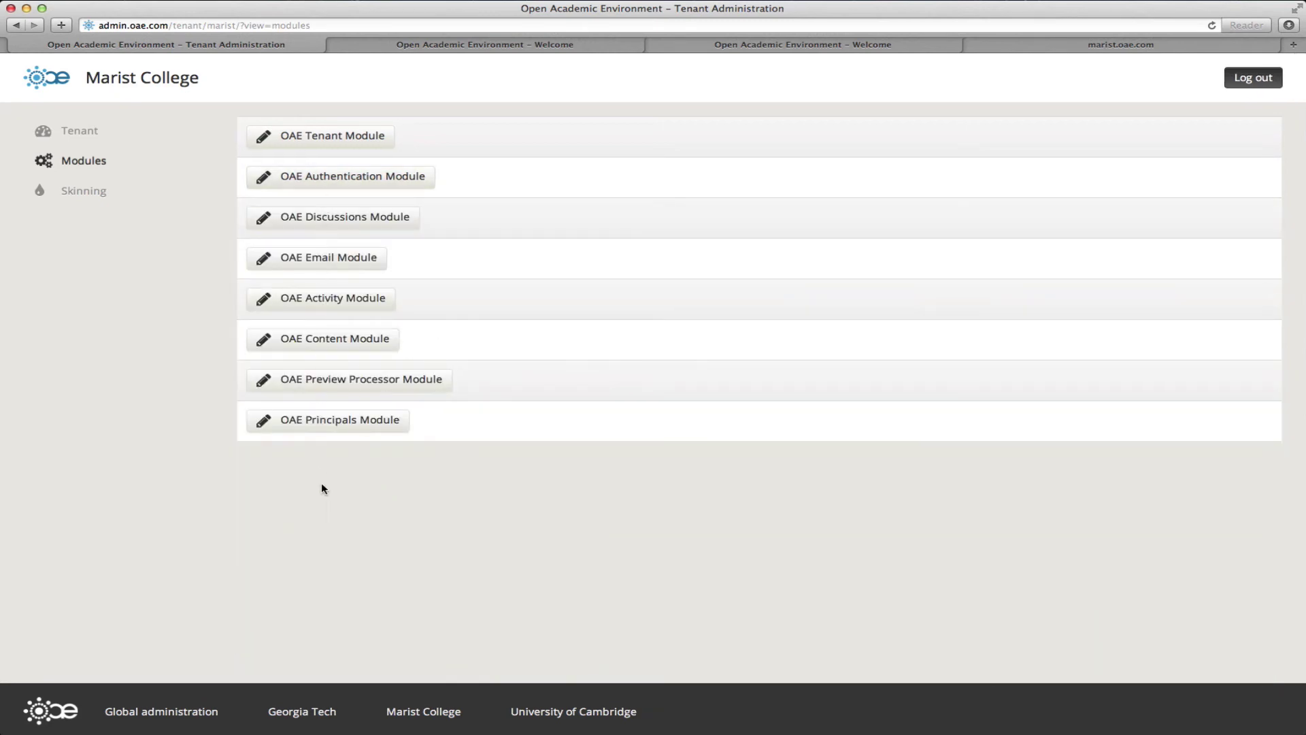
{"action": "left_click", "coordinate": [323, 433]}
{"action": "scroll", "coordinate": [336, 472], "scroll_direction": "down", "scroll_amount": 5}
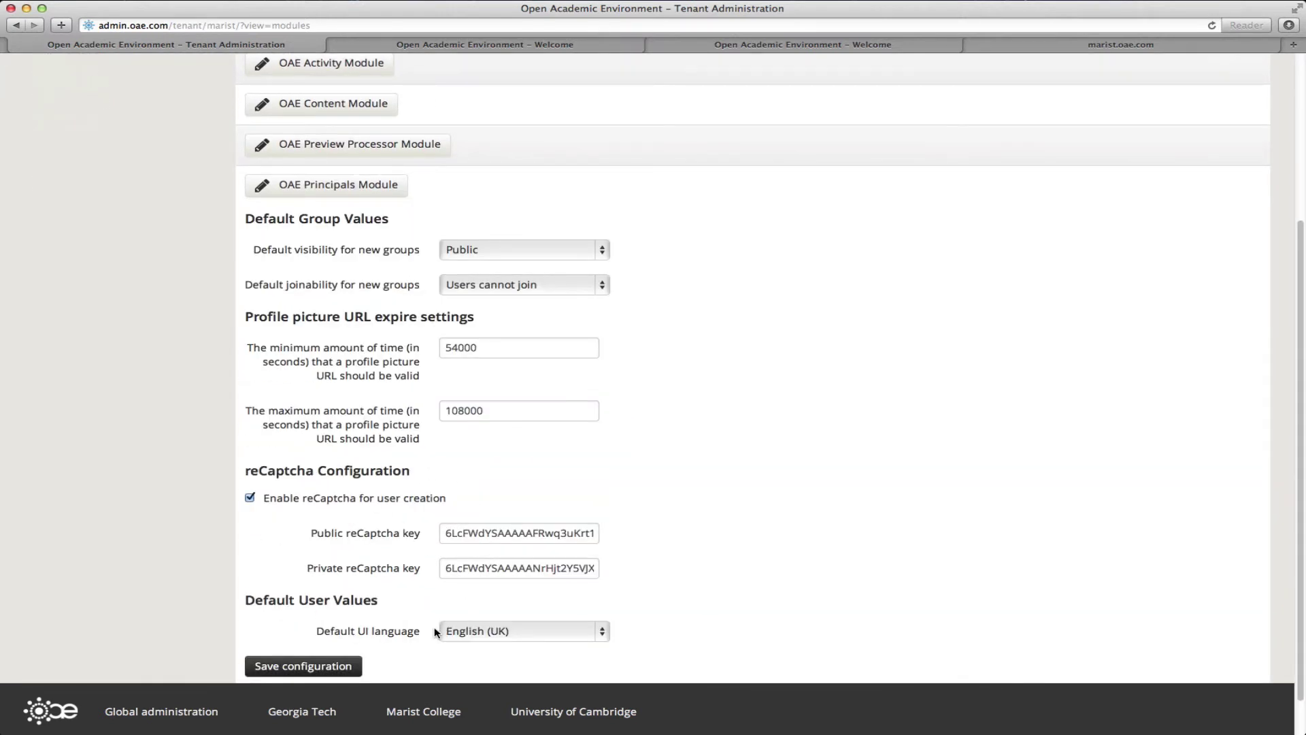
{"action": "left_click", "coordinate": [309, 184]}
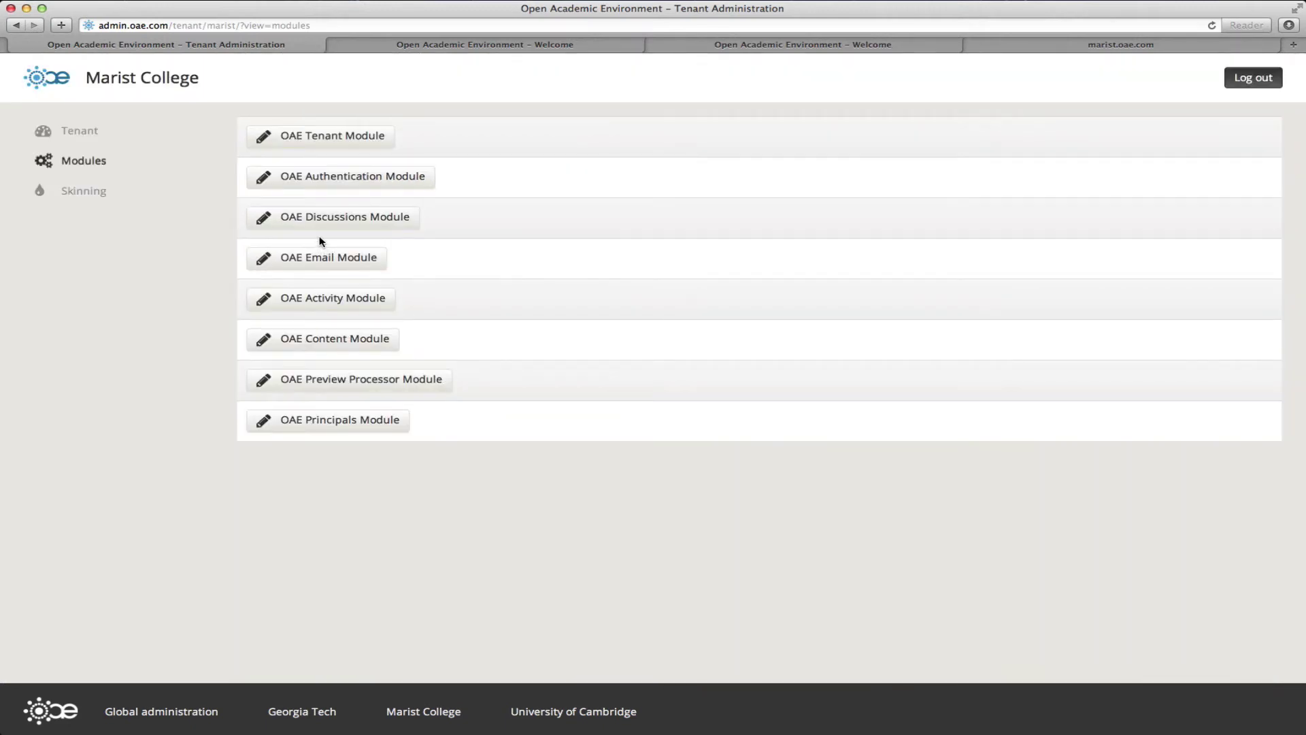
{"action": "left_click", "coordinate": [327, 179]}
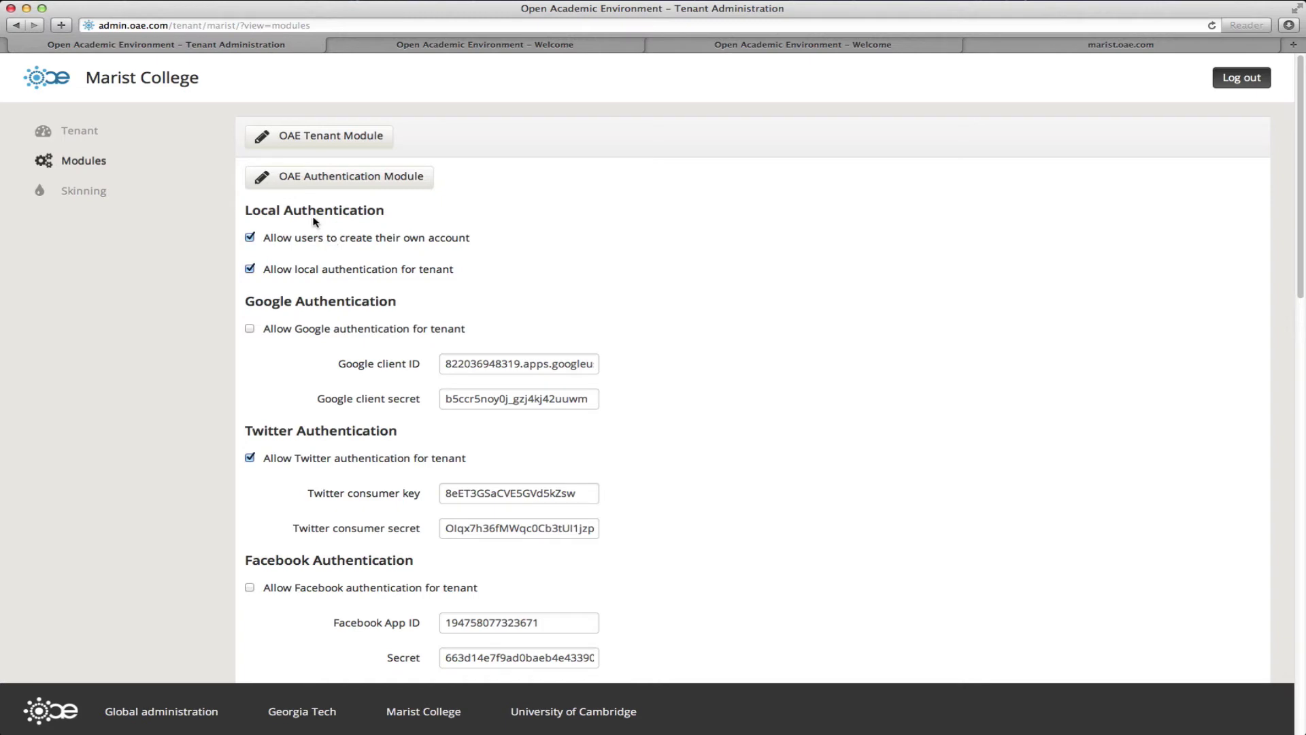
Step: Disable user account creation and local authentication for the Marist tenant
{"action": "left_click", "coordinate": [297, 244]}
{"action": "left_click", "coordinate": [297, 274]}
{"action": "scroll", "coordinate": [300, 331], "scroll_direction": "down", "scroll_amount": 1}
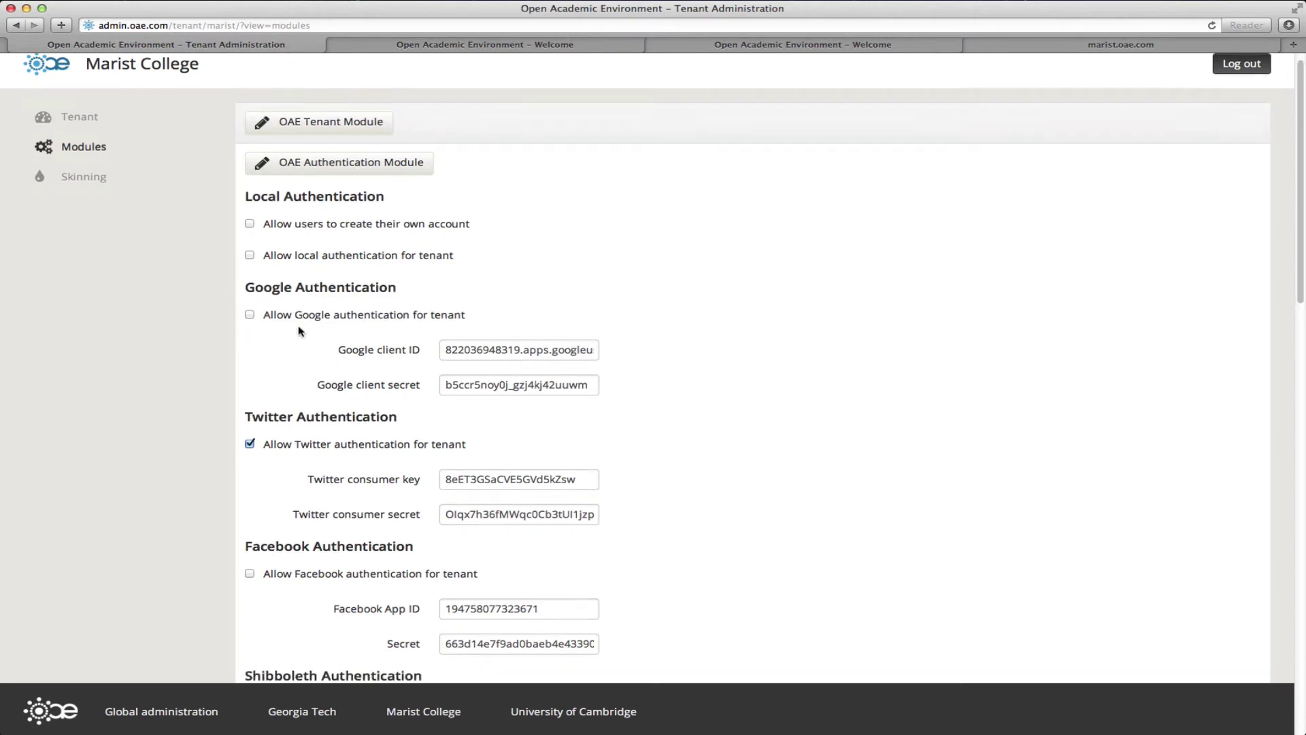
{"action": "scroll", "coordinate": [300, 331], "scroll_direction": "down", "scroll_amount": 3}
{"action": "left_click_drag", "start_coordinate": [246, 240], "coordinate": [304, 241]}
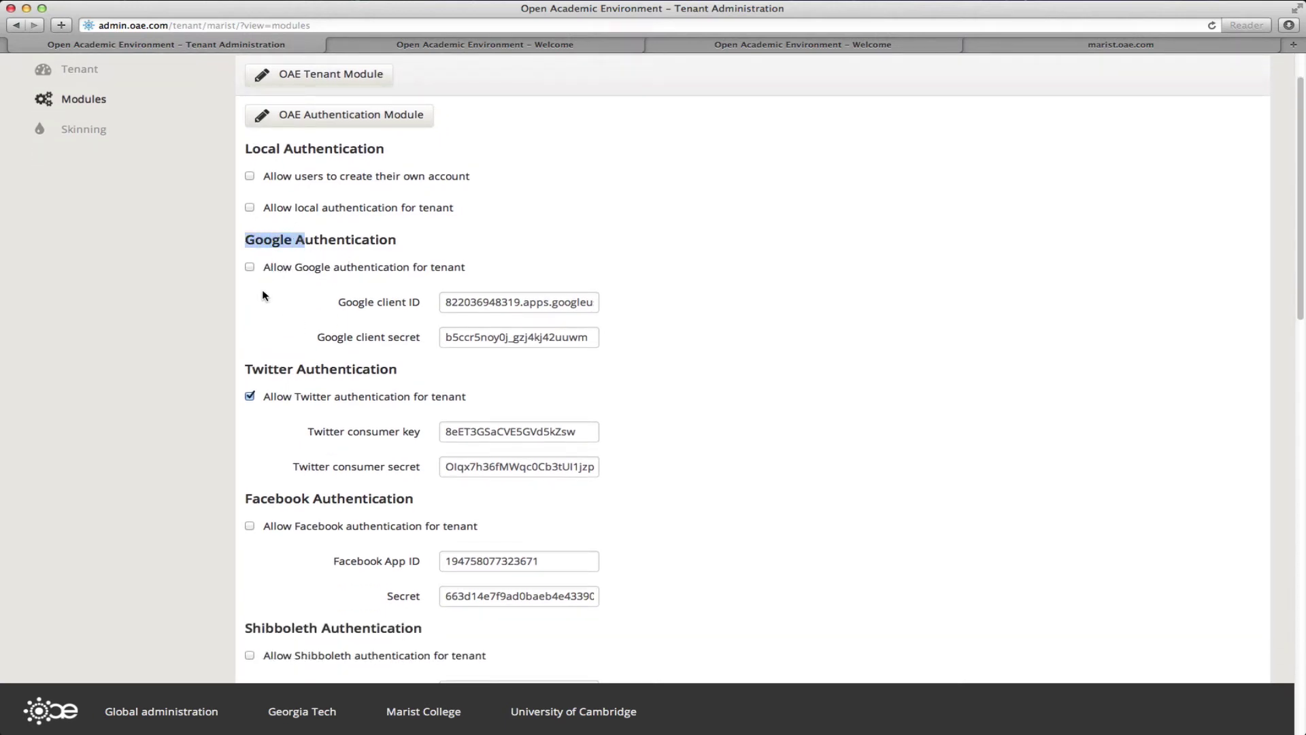
Step: Turn off Twitter authentication and move down to the CAS Authentication section
{"action": "scroll", "coordinate": [262, 294], "scroll_direction": "down", "scroll_amount": 3}
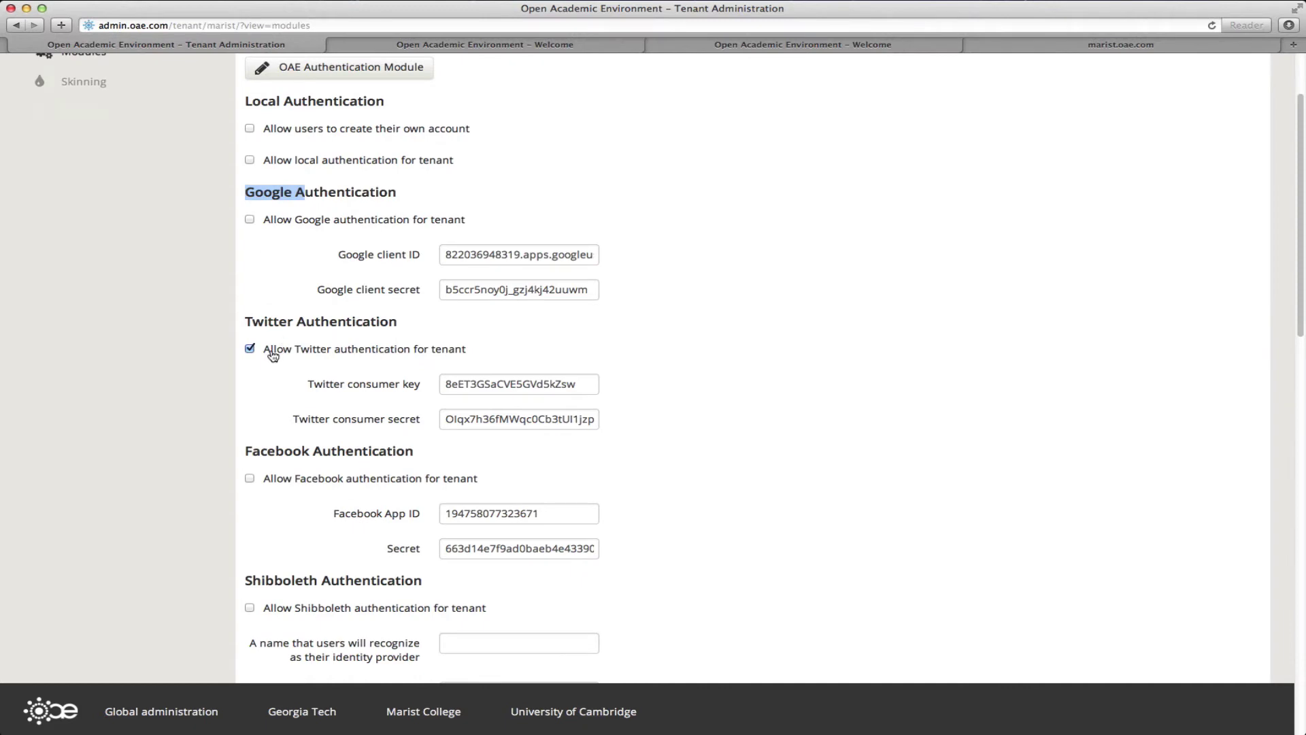
{"action": "left_click", "coordinate": [250, 349]}
{"action": "scroll", "coordinate": [239, 375], "scroll_direction": "down", "scroll_amount": 4}
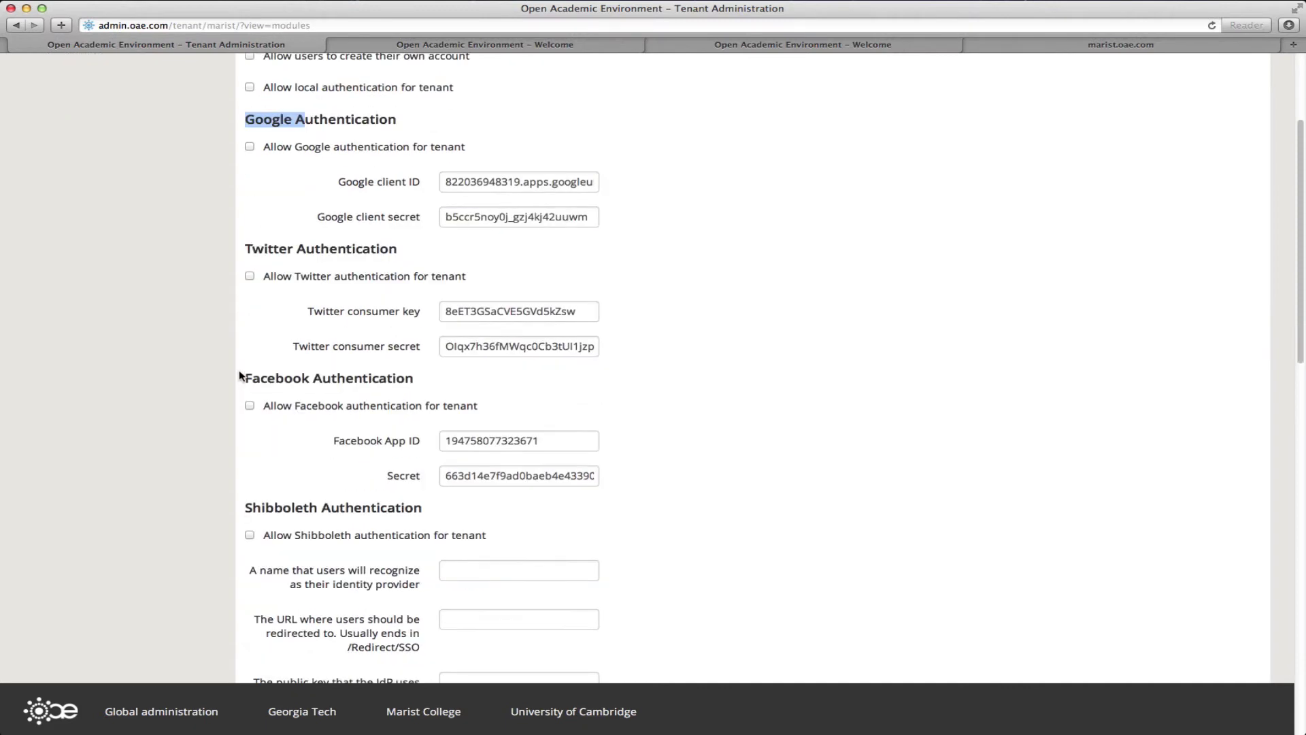
{"action": "scroll", "coordinate": [240, 375], "scroll_direction": "down", "scroll_amount": 10}
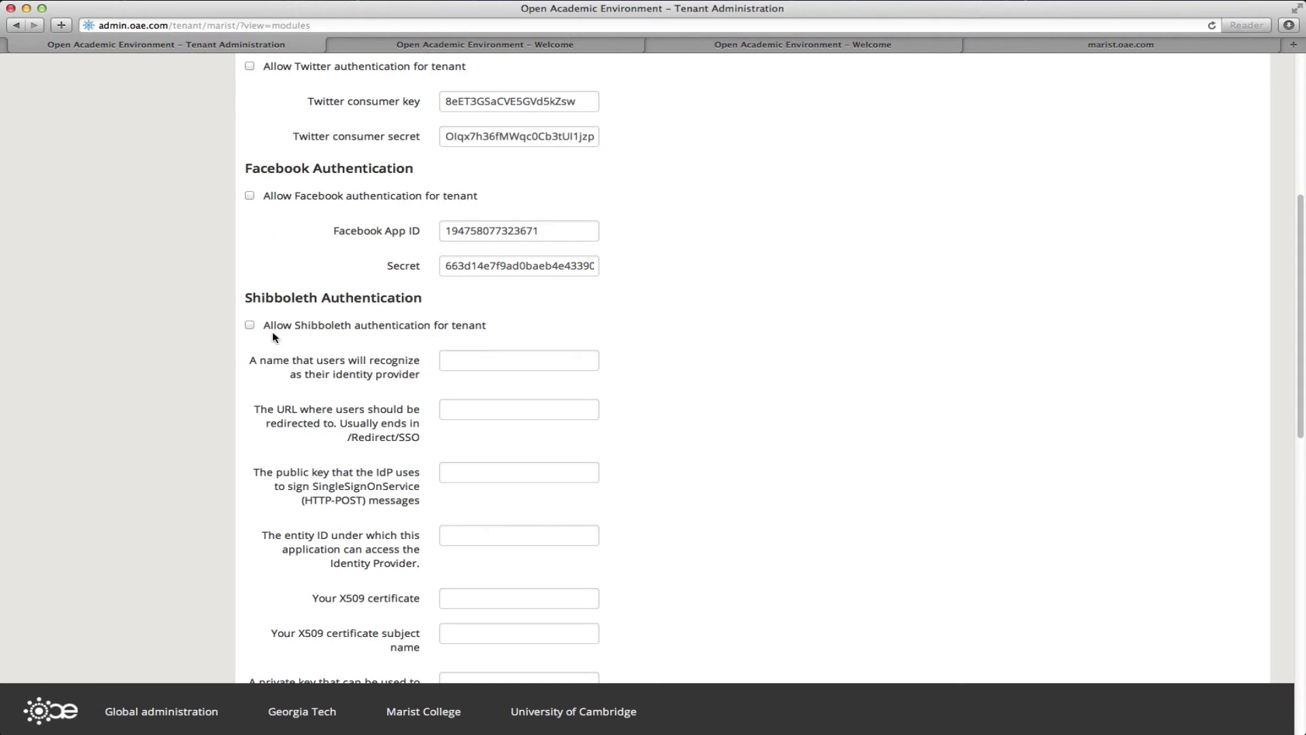
{"action": "scroll", "coordinate": [274, 337], "scroll_direction": "down", "scroll_amount": 15}
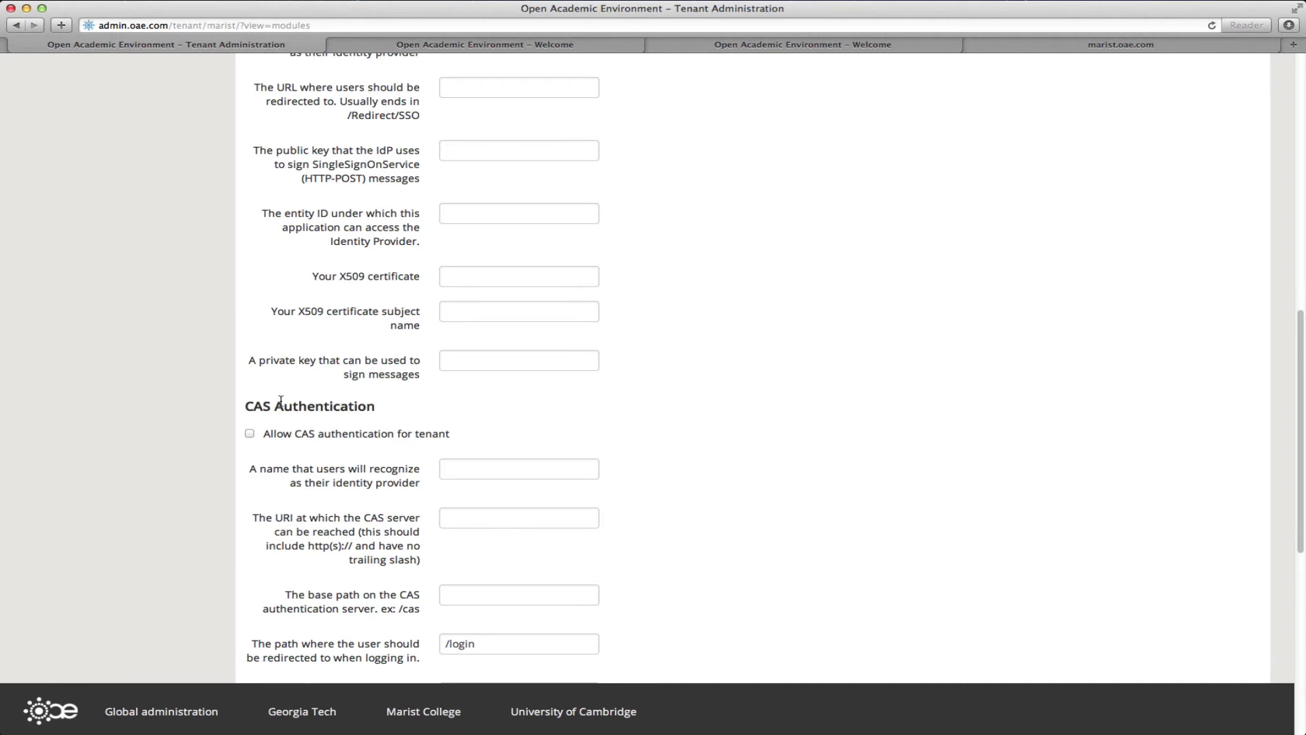
{"action": "scroll", "coordinate": [280, 402], "scroll_direction": "down", "scroll_amount": 1}
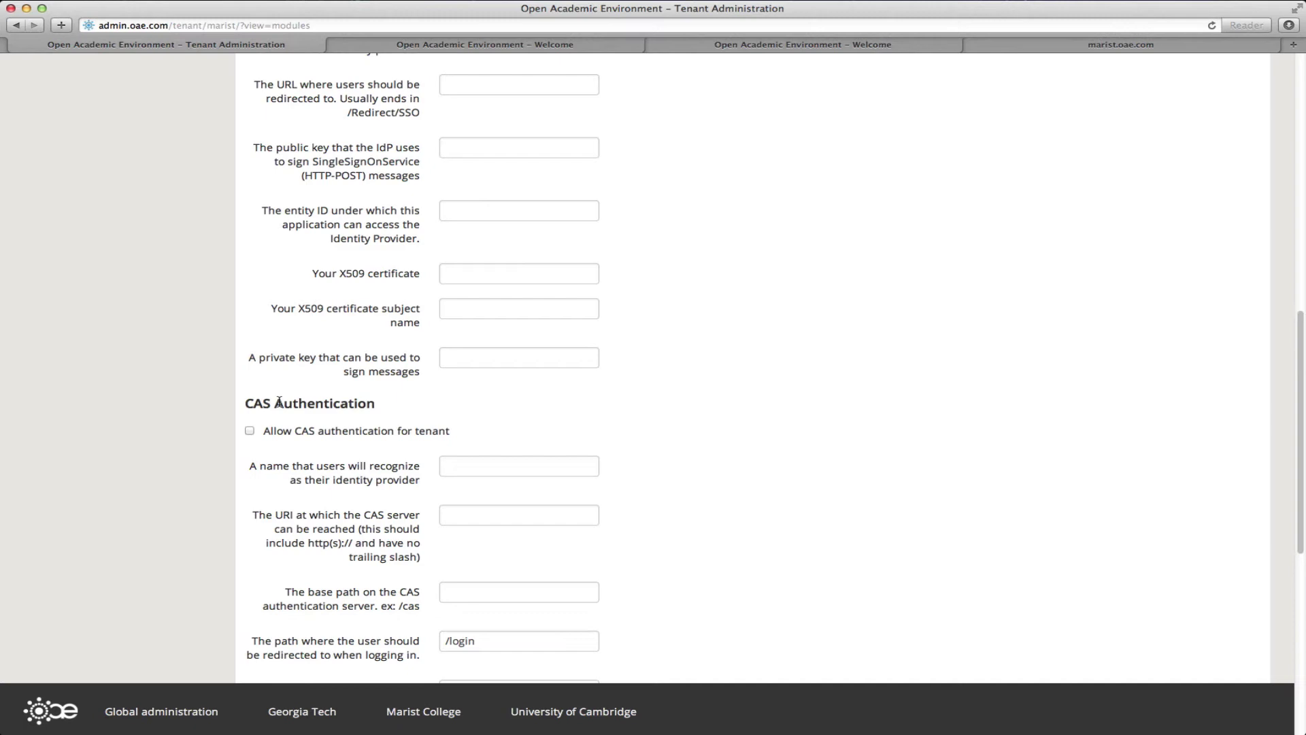
{"action": "left_click", "coordinate": [346, 433]}
{"action": "left_click", "coordinate": [454, 467]}
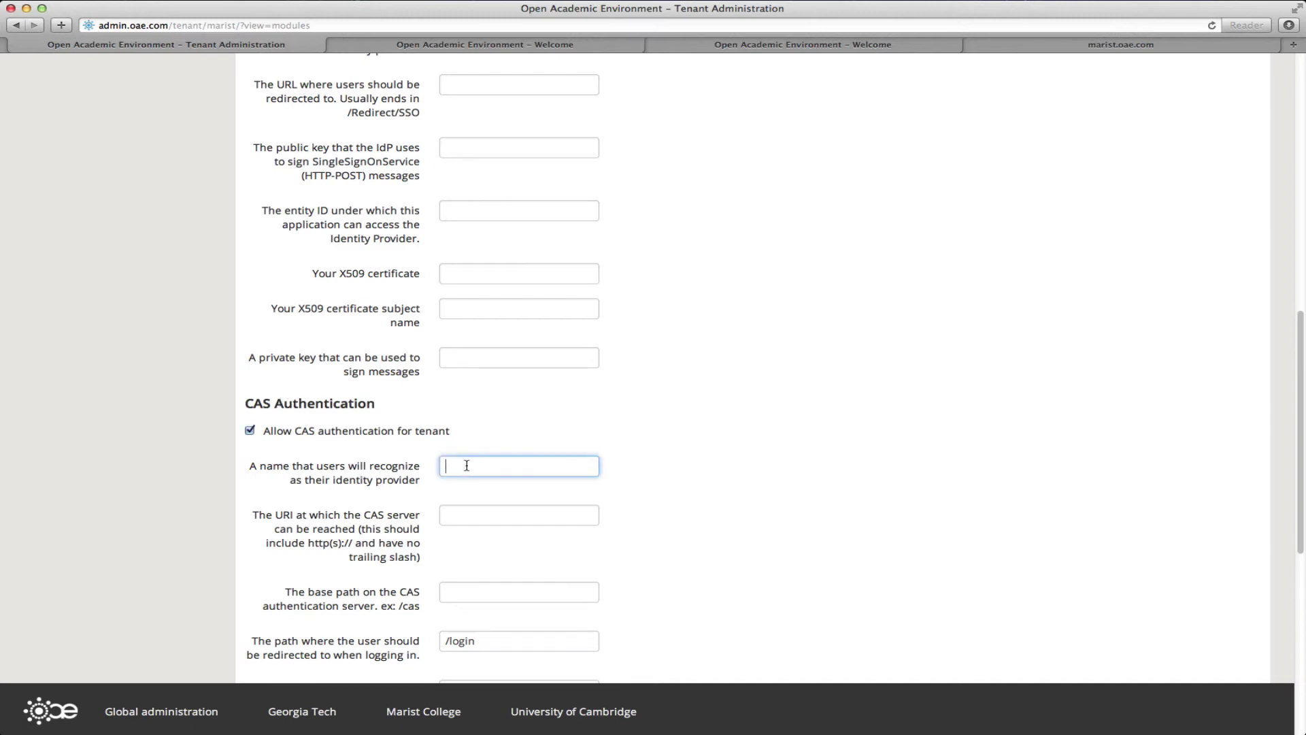
{"action": "type", "text": "CAS"}
{"action": "key", "text": "Tab"}
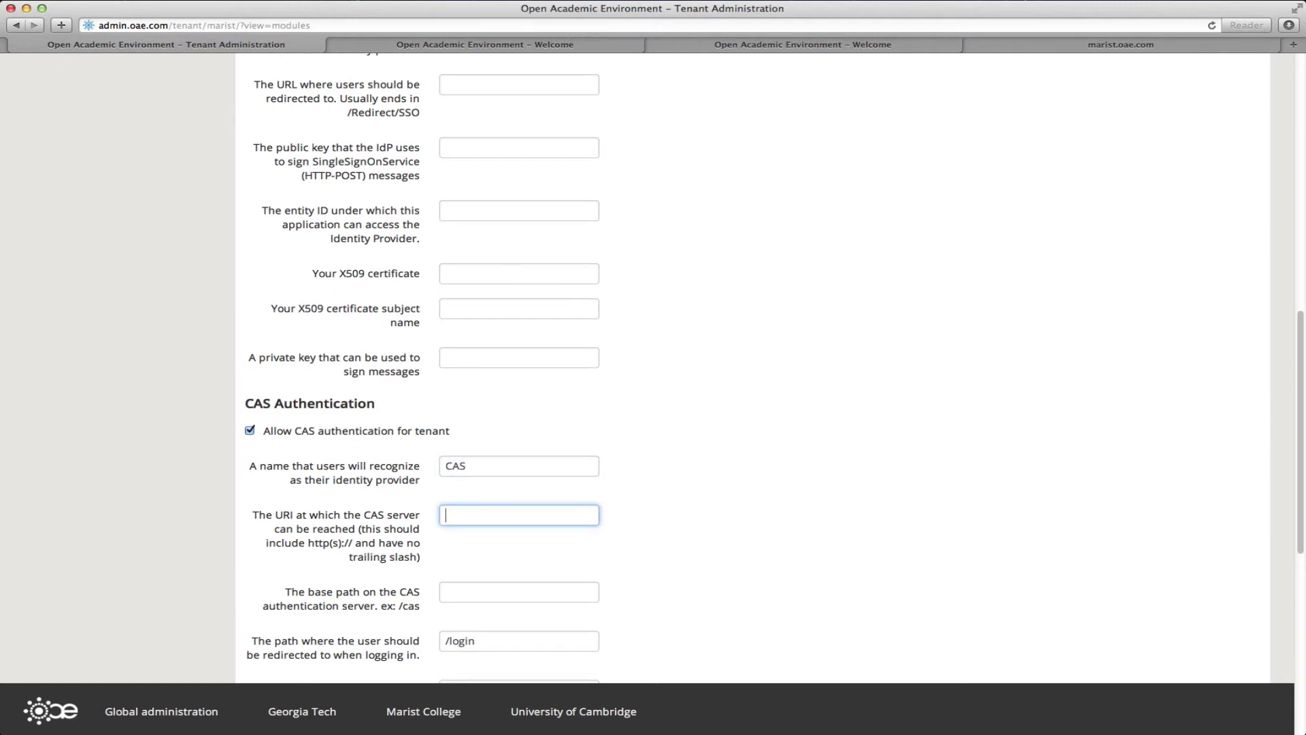
{"action": "type", "text": "https://login.marist.edu"}
{"action": "key", "text": "Tab"}
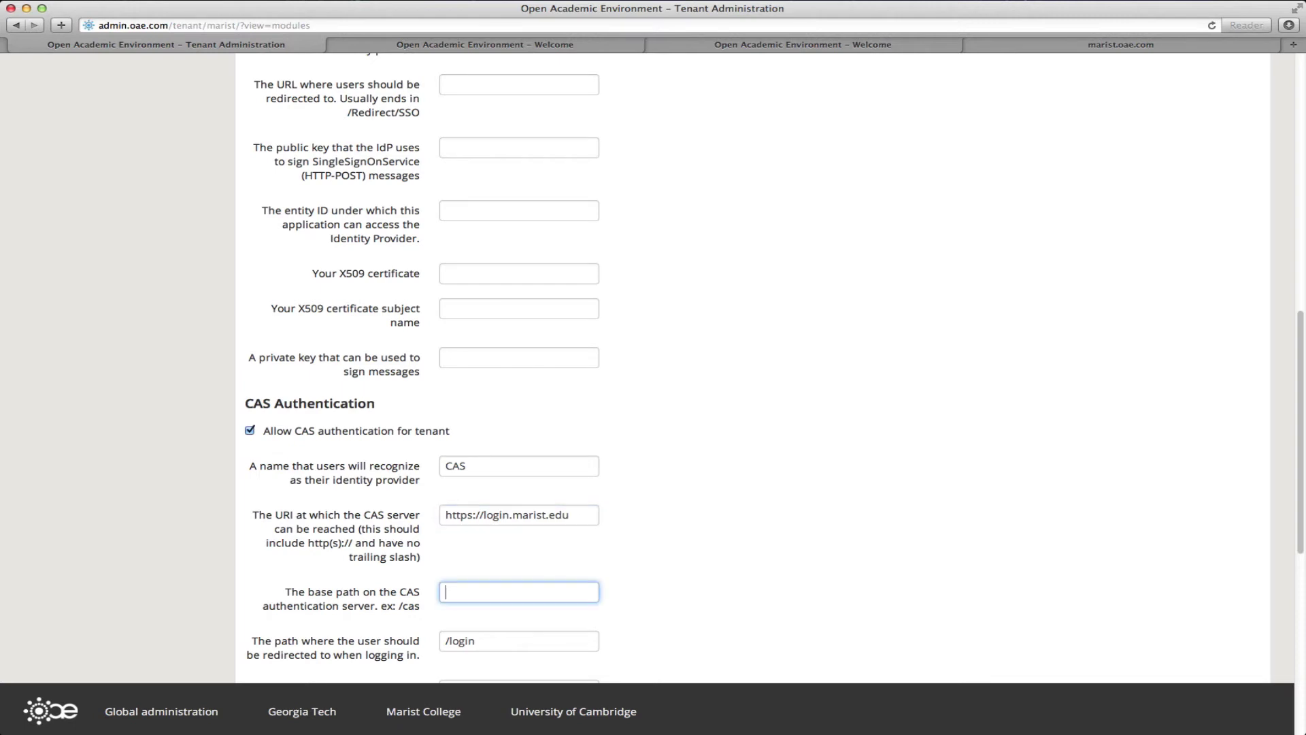
{"action": "type", "text": "/cas"}
Step: Save the authentication module configuration
{"action": "scroll", "coordinate": [504, 488], "scroll_direction": "down", "scroll_amount": 5}
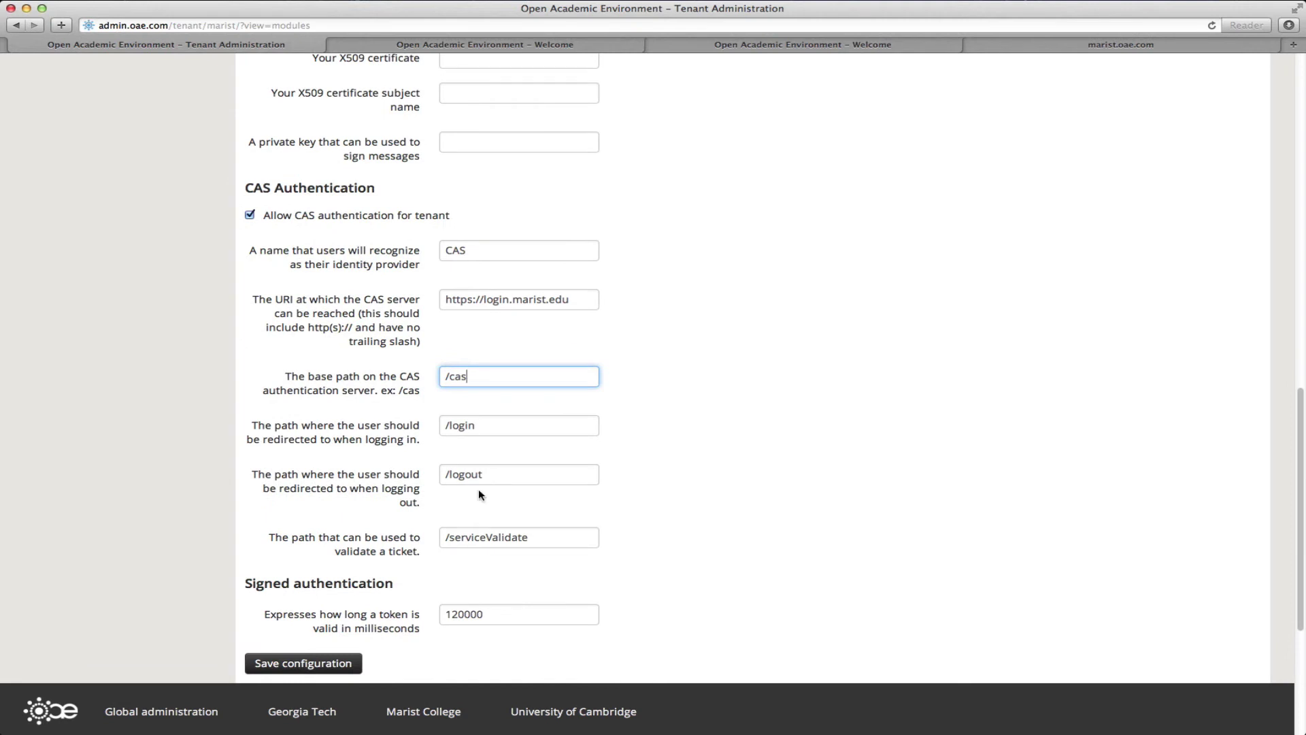
{"action": "left_click", "coordinate": [319, 665]}
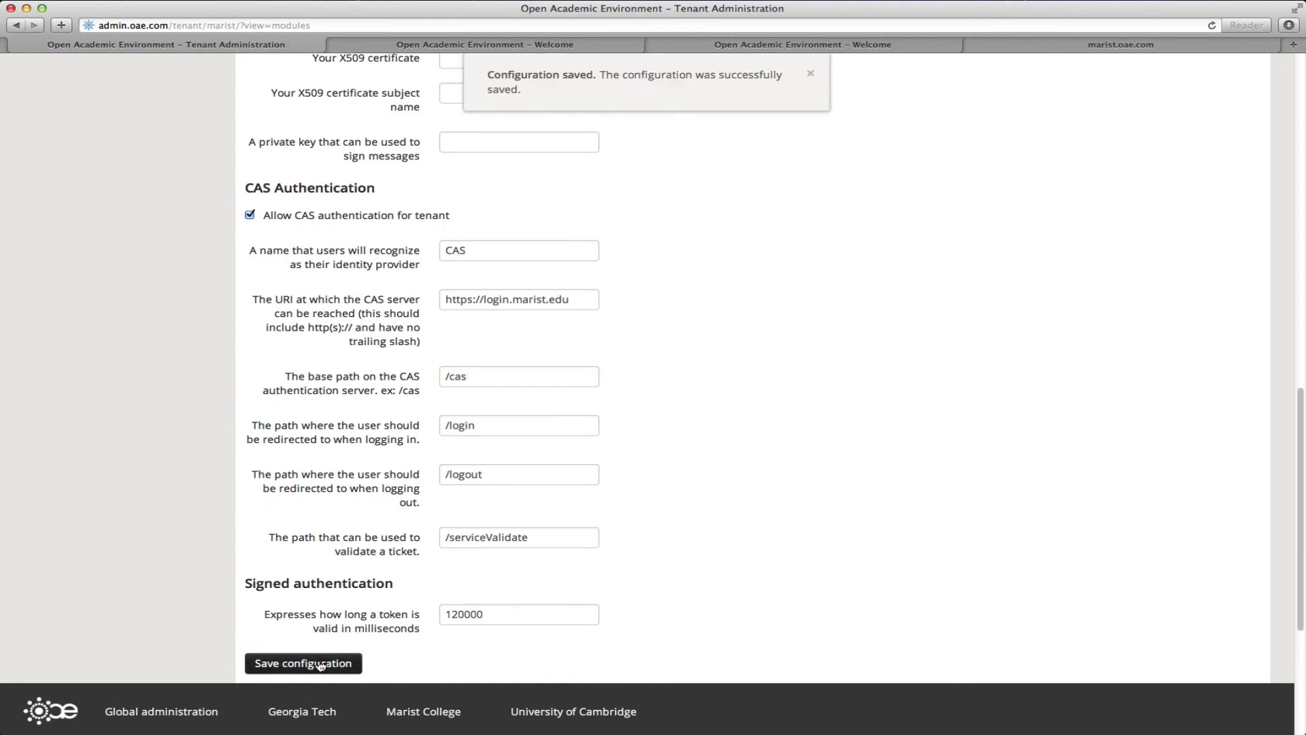
{"action": "scroll", "coordinate": [446, 463], "scroll_direction": "up", "scroll_amount": 10}
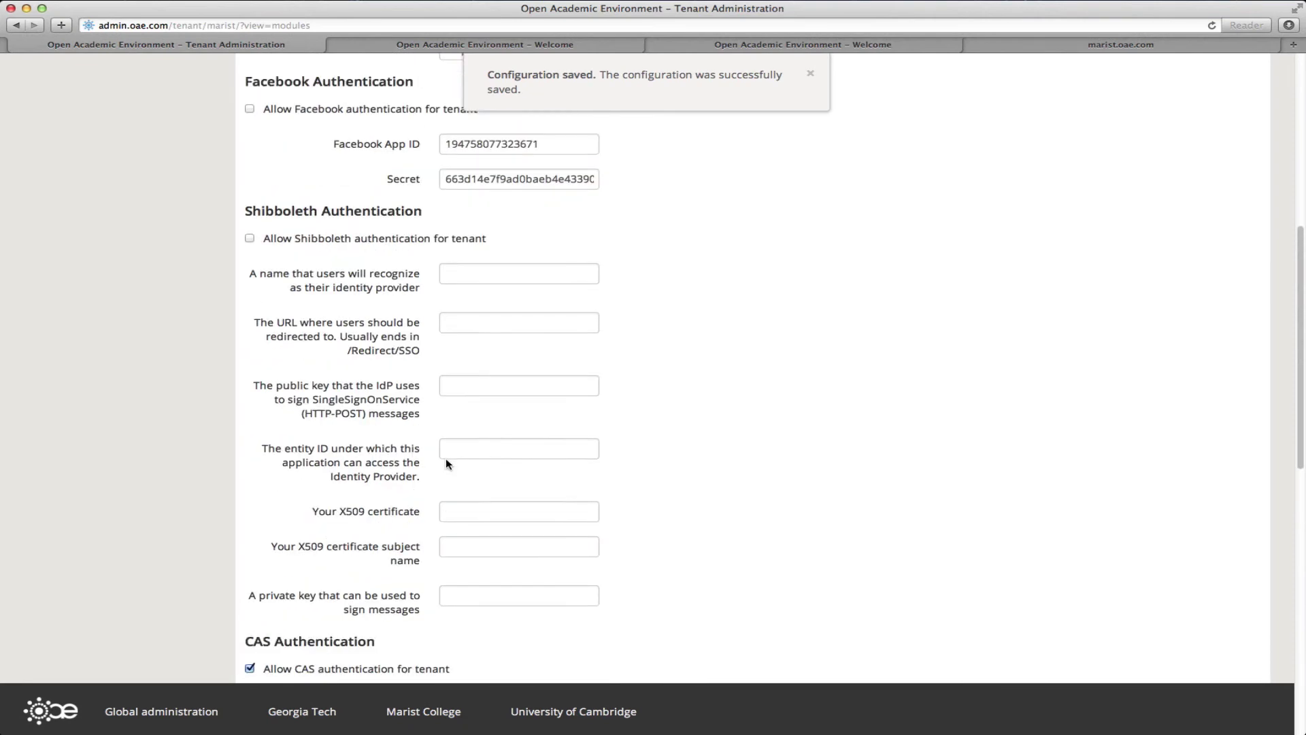
{"action": "scroll", "coordinate": [447, 463], "scroll_direction": "up", "scroll_amount": 10}
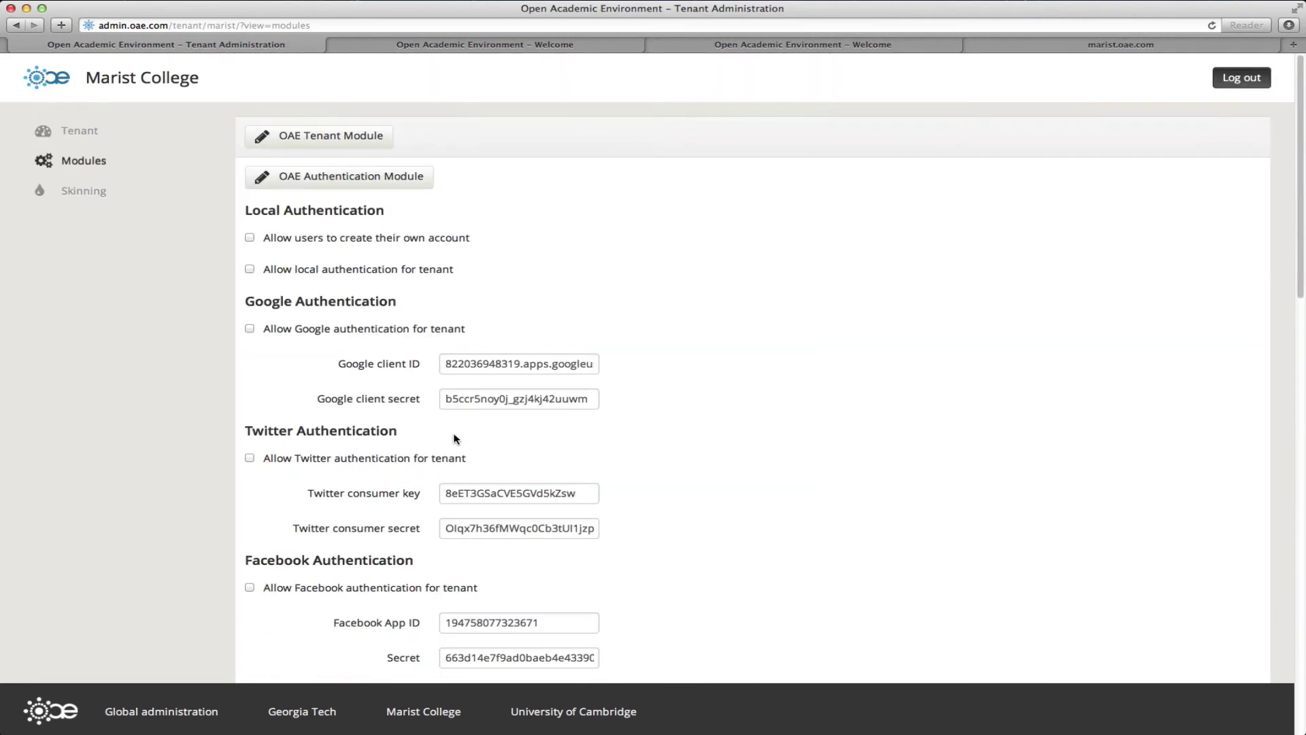
Step: In Skinning, replace the institutional logo and branding image URLs with the Marist logo and graduation image
{"action": "left_click", "coordinate": [96, 194]}
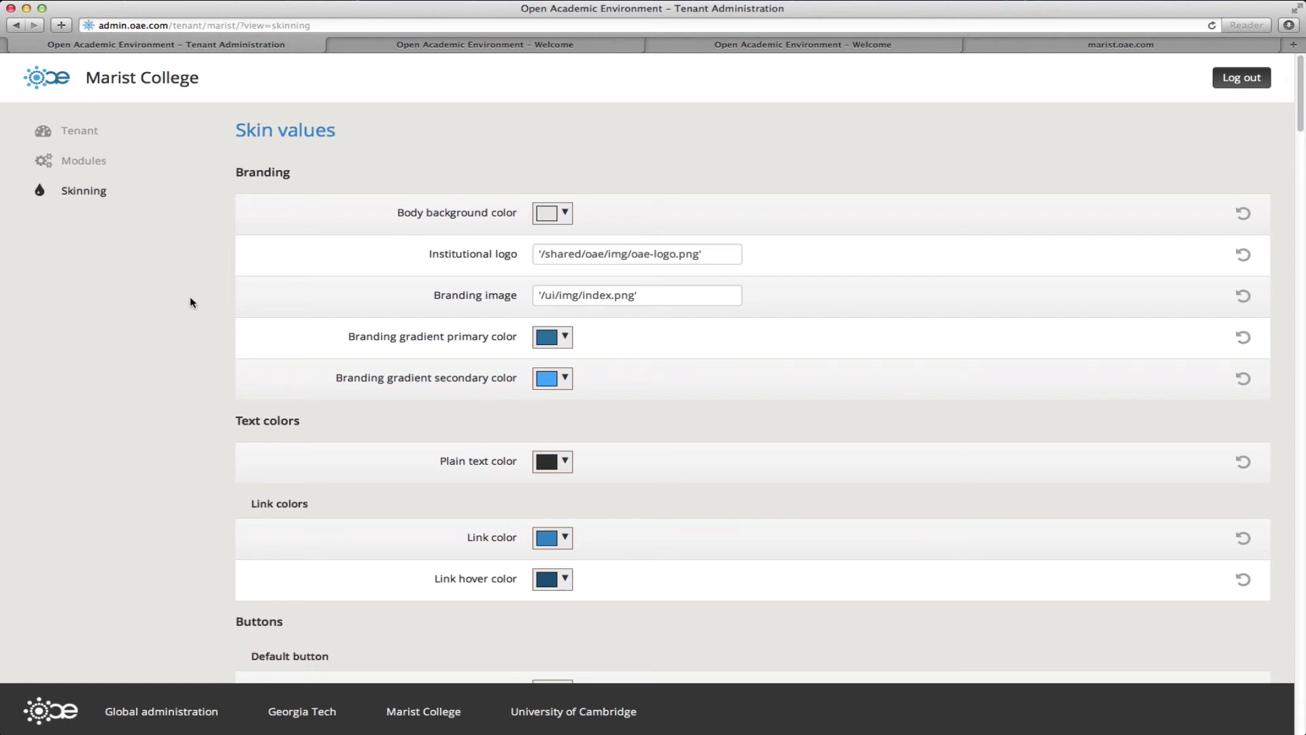
{"action": "key", "text": "super+Tab"}
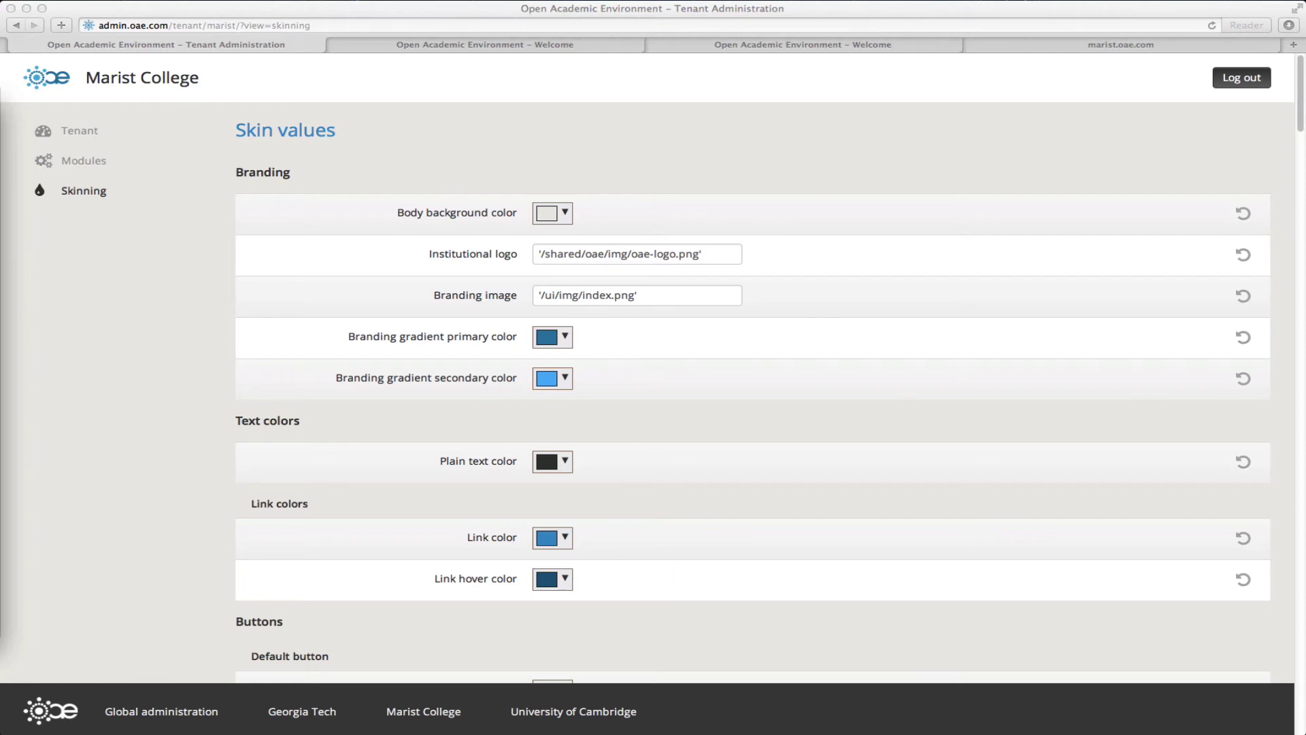
{"action": "left_click", "coordinate": [612, 258]}
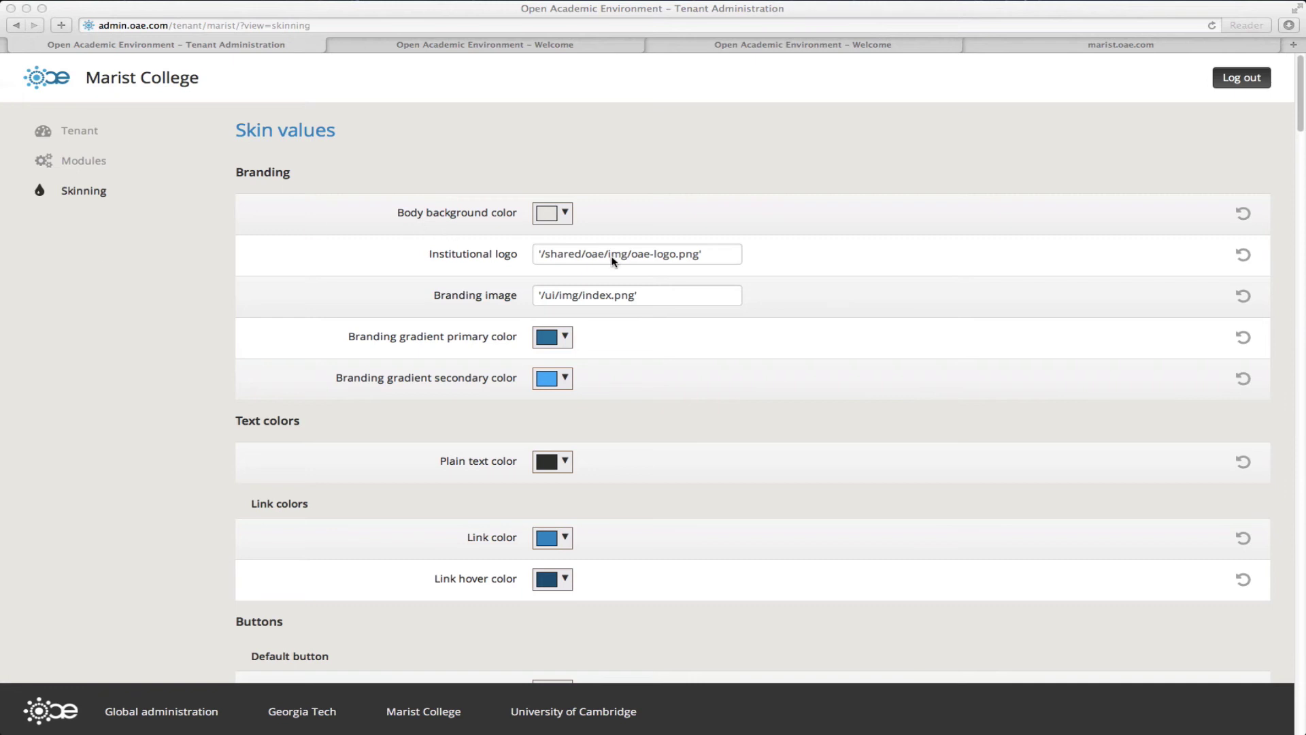
{"action": "left_click", "coordinate": [541, 252]}
{"action": "left_click_drag", "start_coordinate": [542, 252], "coordinate": [706, 253]}
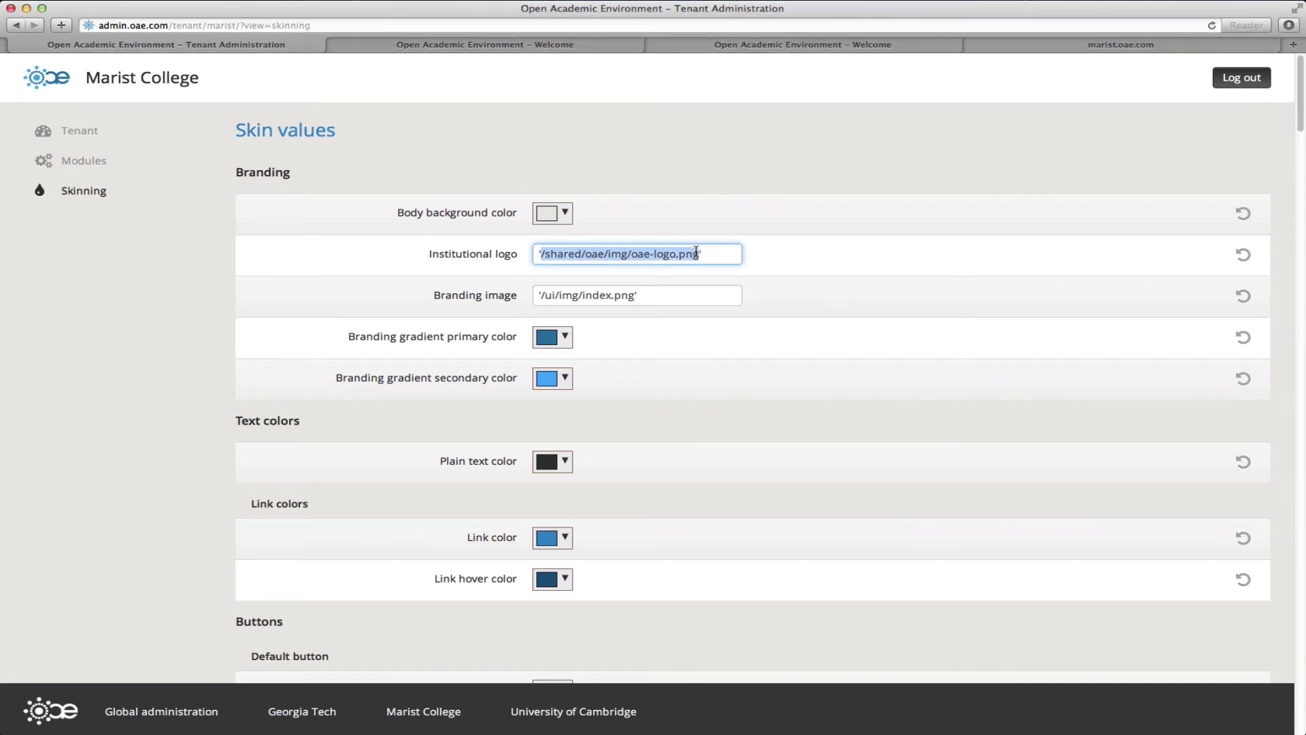
{"action": "key", "text": "super+v"}
{"action": "key", "text": "super+Tab"}
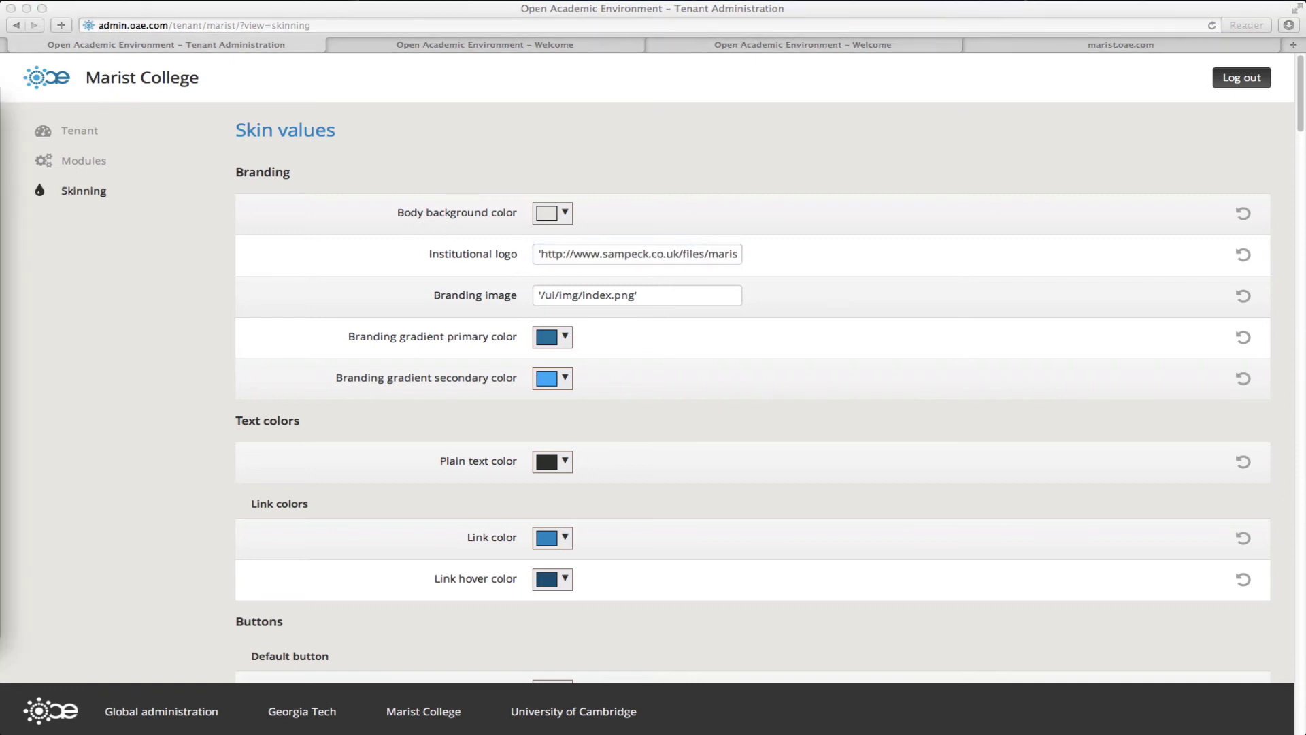
{"action": "key", "text": "super+Tab"}
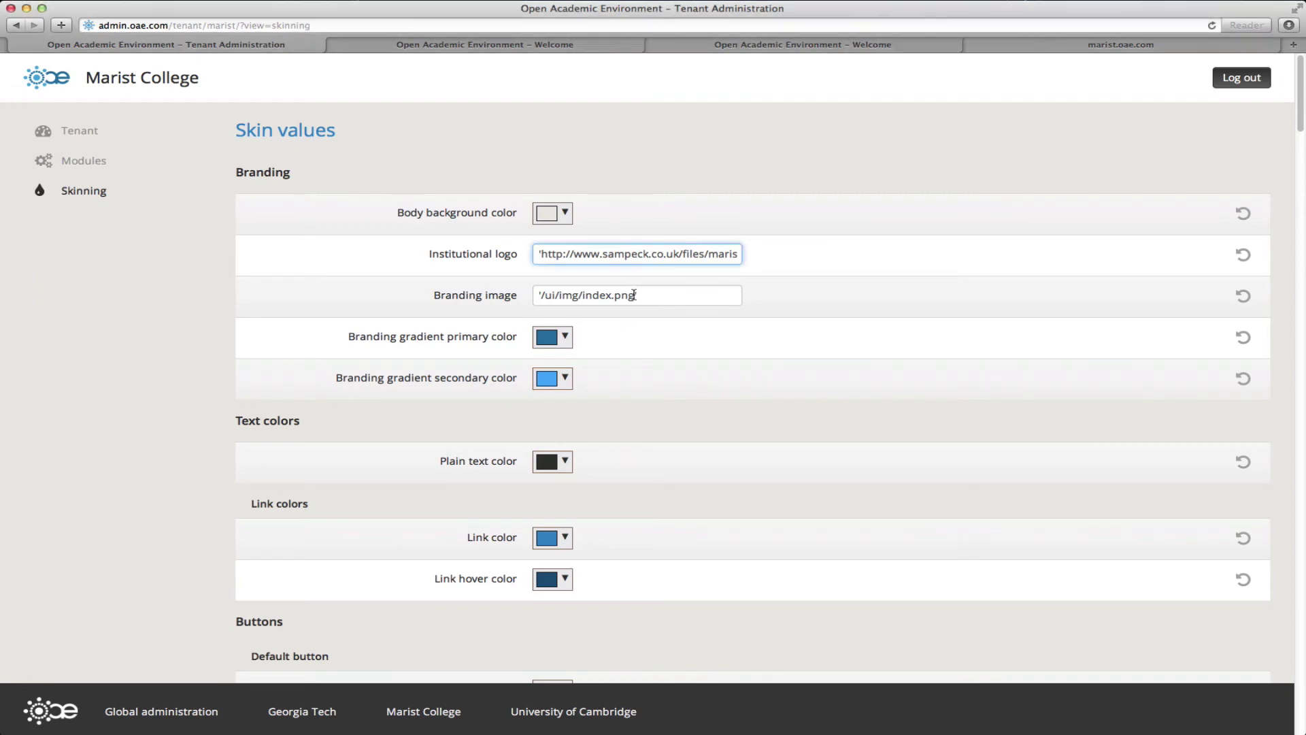
{"action": "left_click_drag", "start_coordinate": [634, 294], "coordinate": [536, 295]}
{"action": "type", "text": "http://www.sampeck.co.uk/files/MC-Graduation-v04.png"}
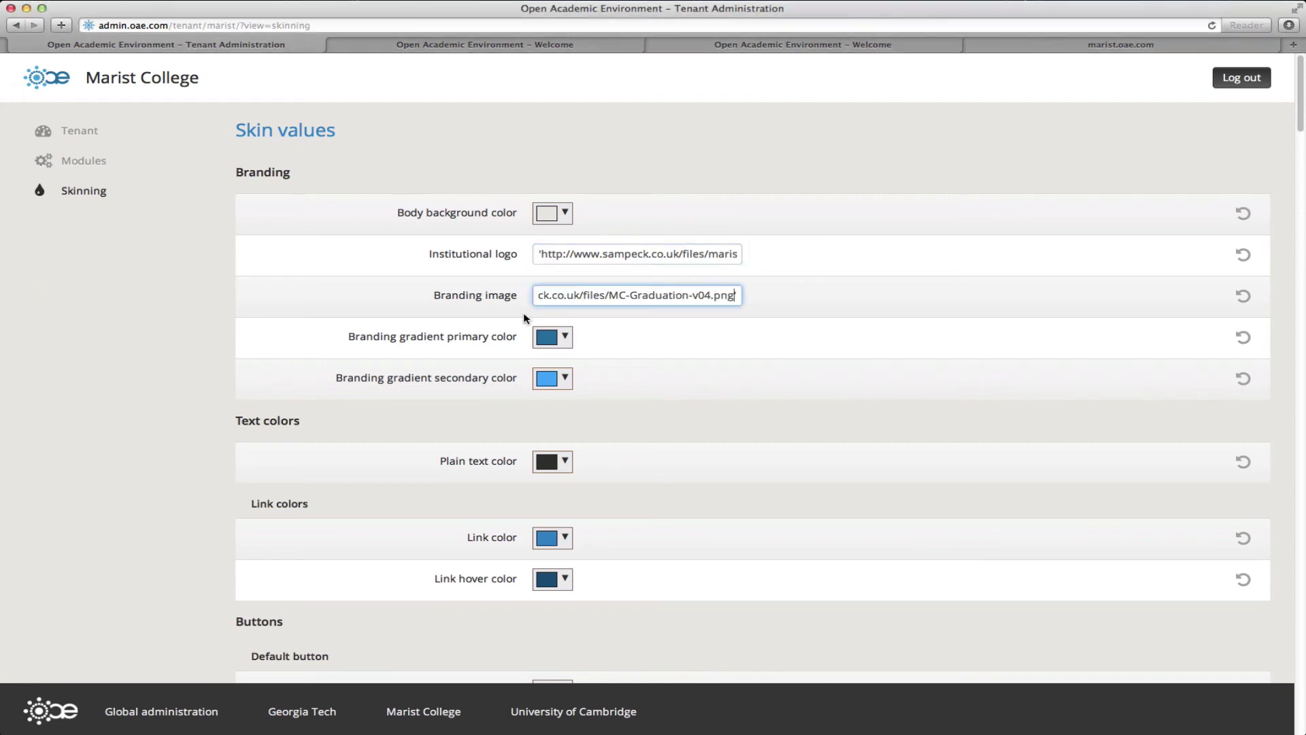
Step: Set the branding primary gradient colour to Marist red and the secondary gradient to dark red
{"action": "key", "text": "super+Tab"}
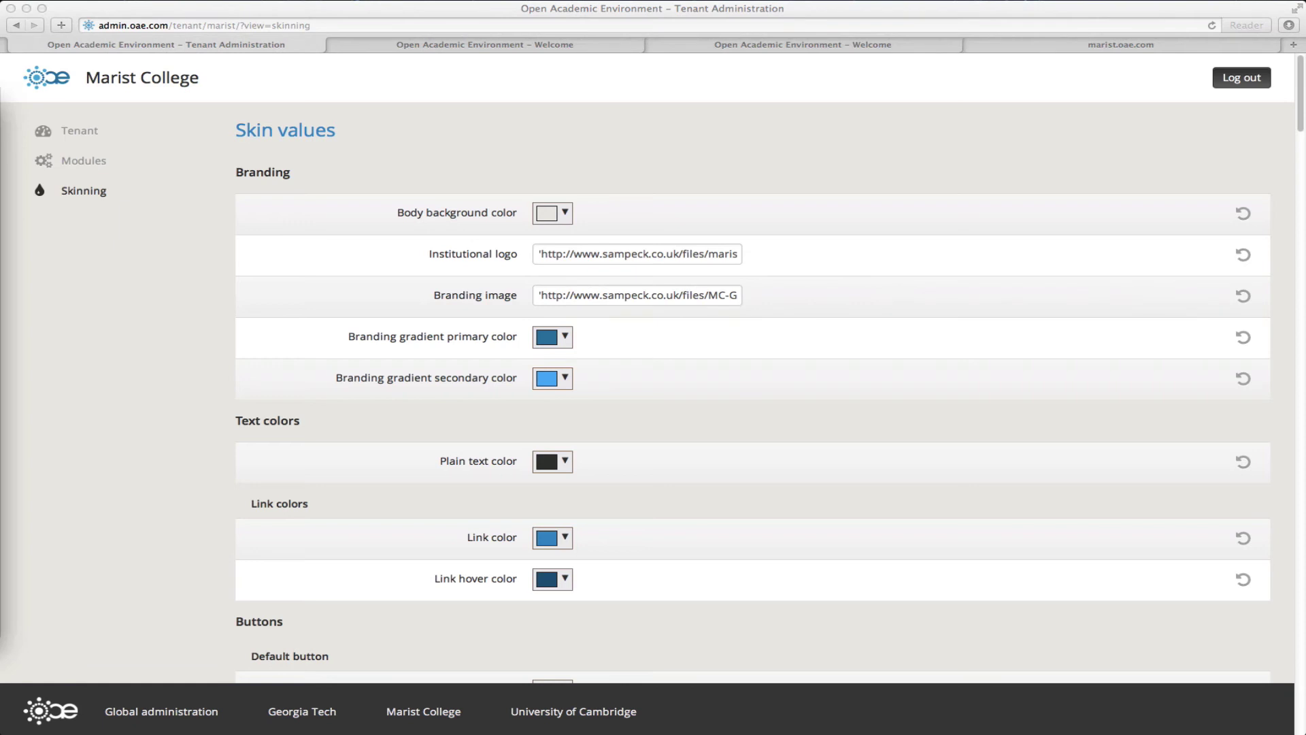
{"action": "left_click", "coordinate": [560, 344]}
{"action": "left_click", "coordinate": [619, 483]}
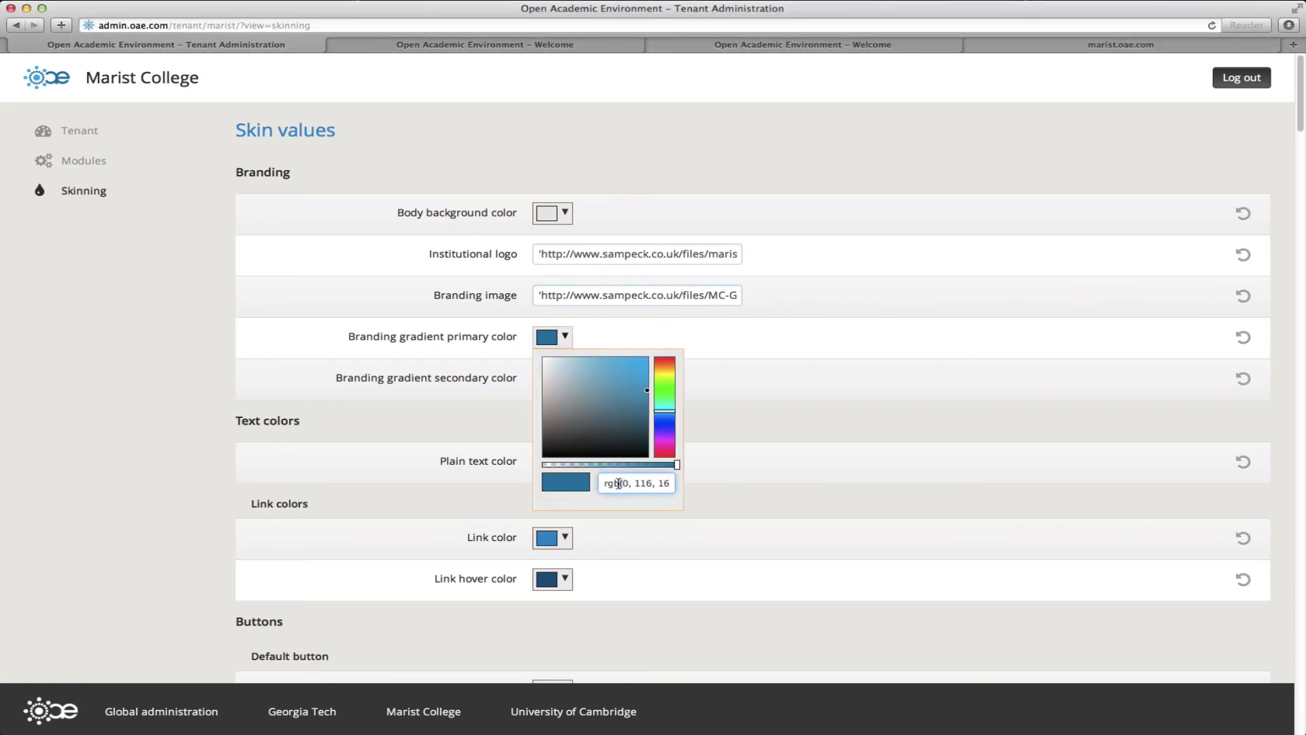
{"action": "key", "text": "super+a"}
{"action": "key", "text": "super+v"}
{"action": "key", "text": "super+Tab"}
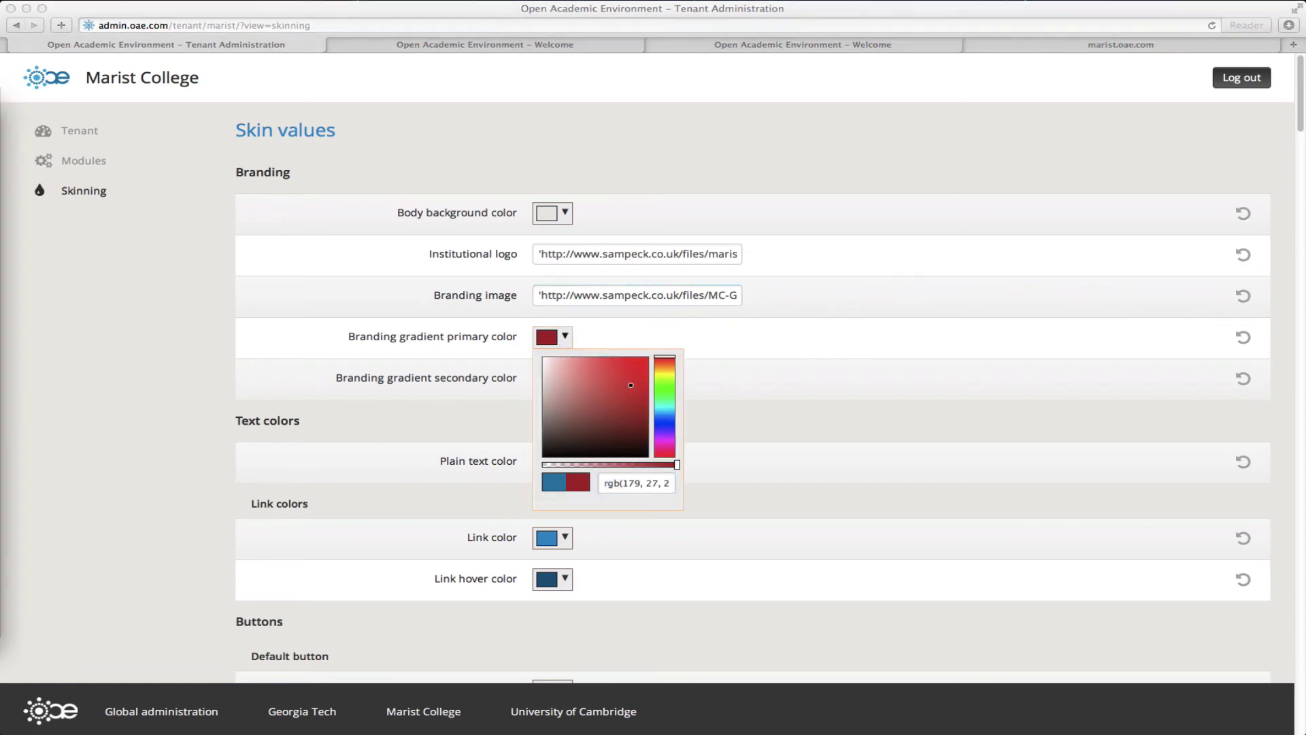
{"action": "key", "text": "super+Tab"}
{"action": "left_click", "coordinate": [755, 432]}
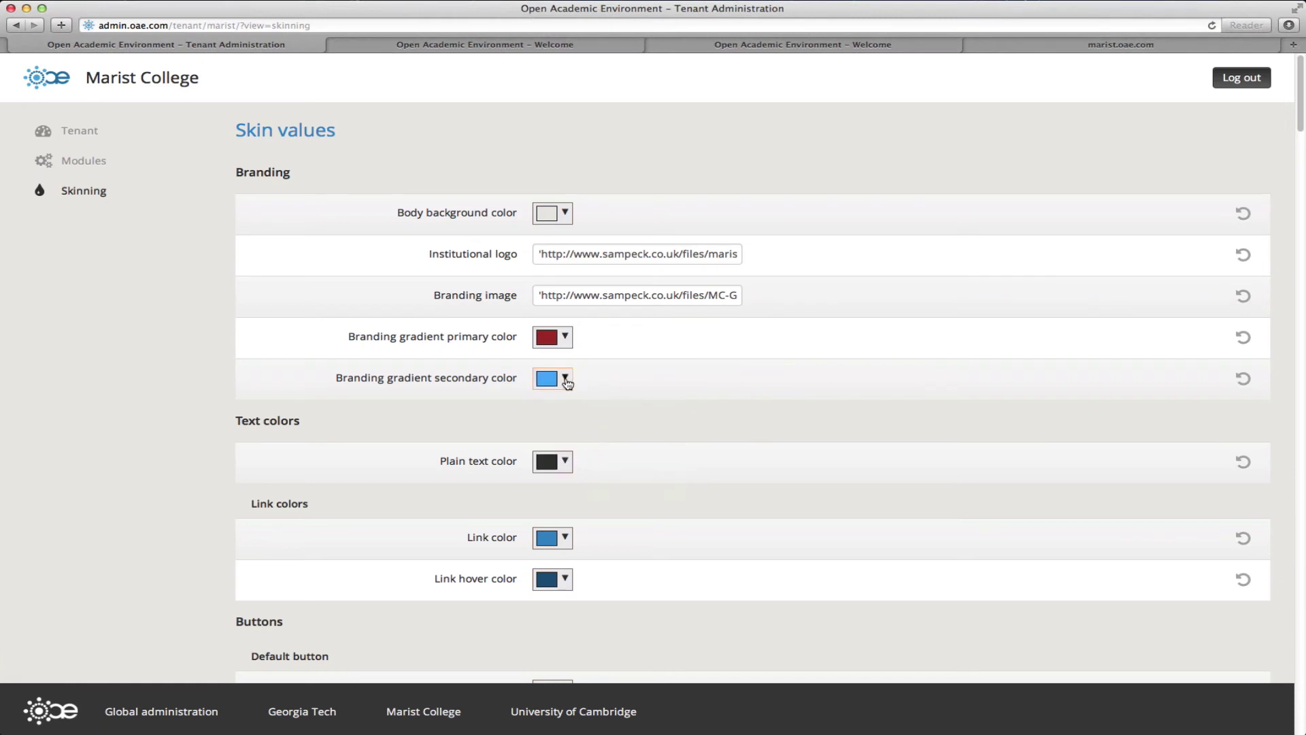
{"action": "left_click", "coordinate": [567, 380]}
{"action": "key", "text": "super+a"}
{"action": "key", "text": "super+v"}
{"action": "left_click", "coordinate": [755, 451]}
Step: Set the link colour to red and the link hover colour to dark red
{"action": "key", "text": "super+Tab"}
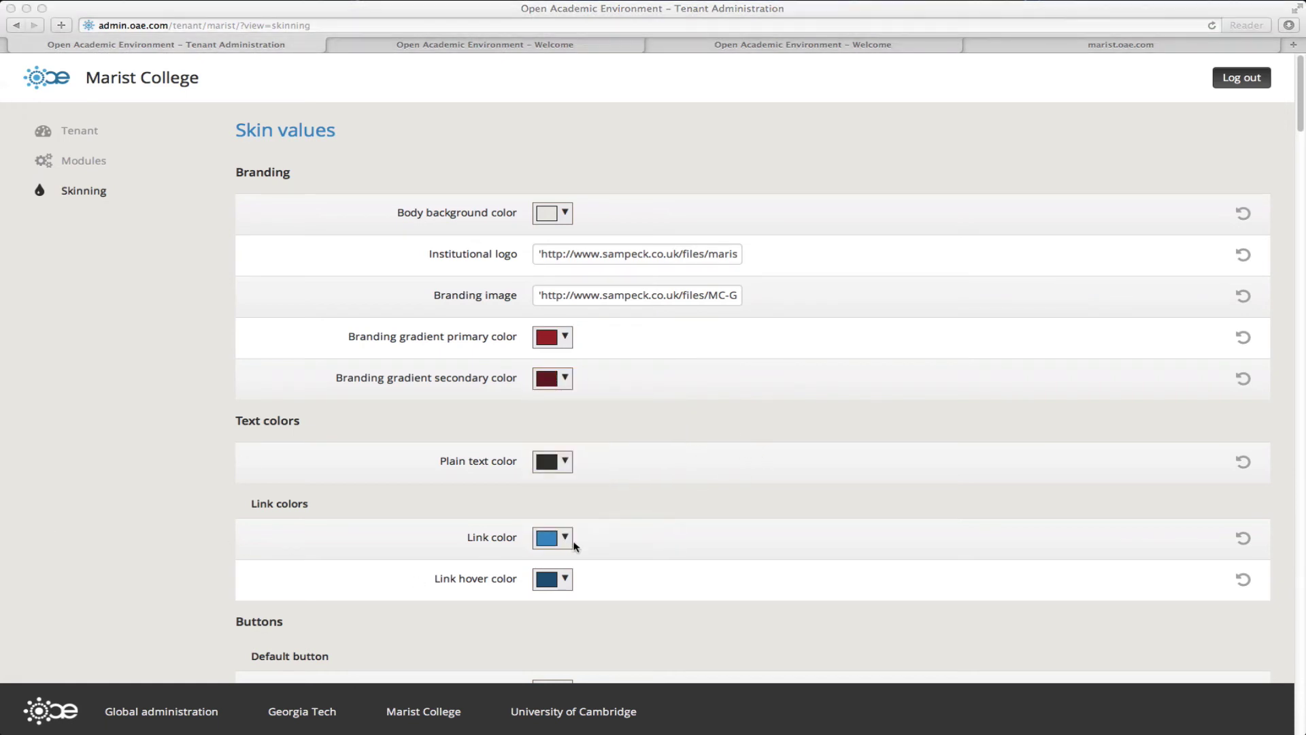
{"action": "key", "text": "super+Tab"}
{"action": "left_click", "coordinate": [567, 537]}
{"action": "key", "text": "super+a"}
{"action": "key", "text": "super+v"}
{"action": "left_click", "coordinate": [713, 589]}
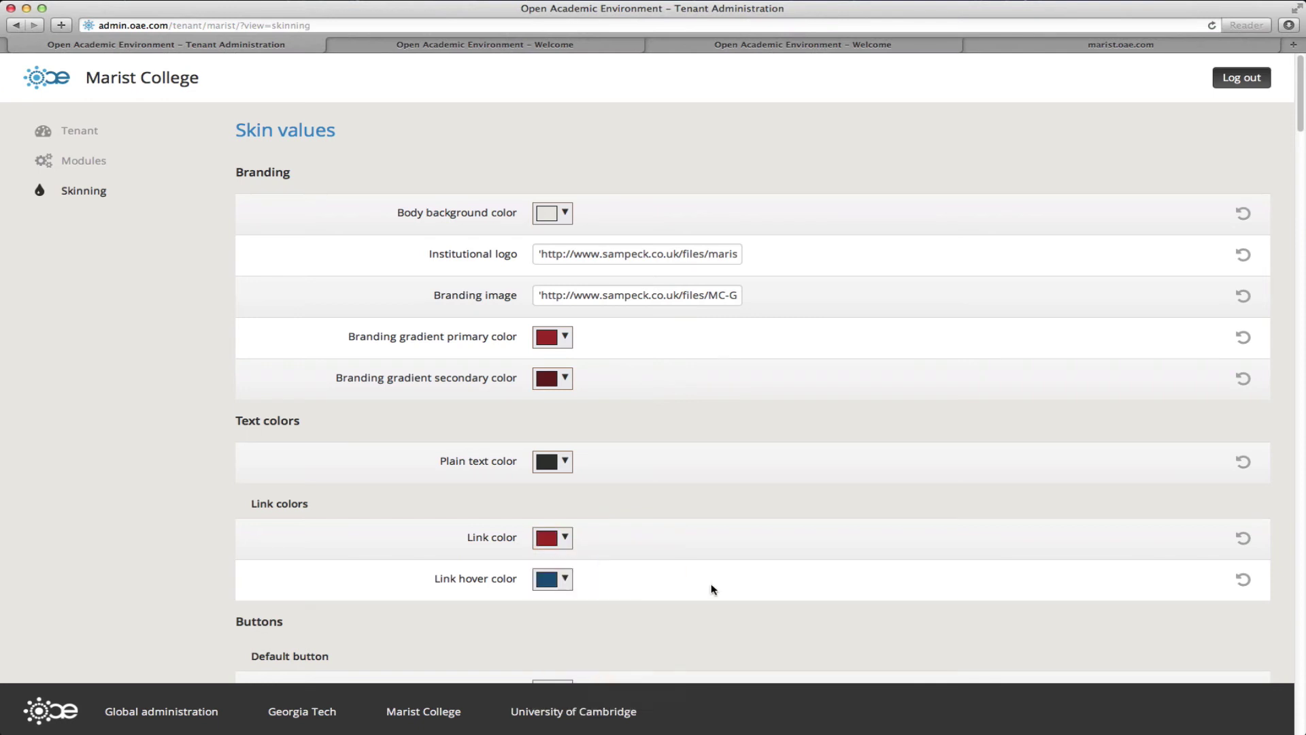
{"action": "key", "text": "super+Tab"}
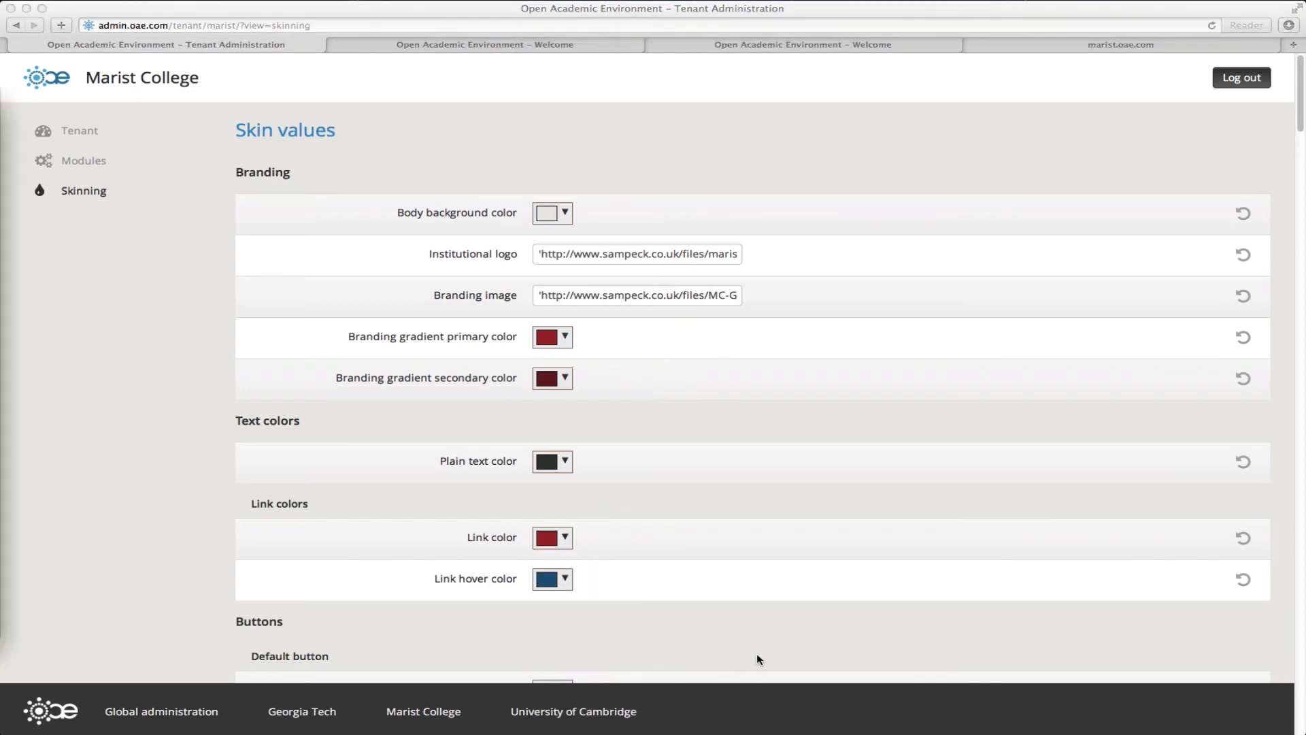
{"action": "left_click", "coordinate": [555, 576]}
{"action": "left_click", "coordinate": [555, 578]}
{"action": "left_click", "coordinate": [634, 541]}
{"action": "key", "text": "super+a"}
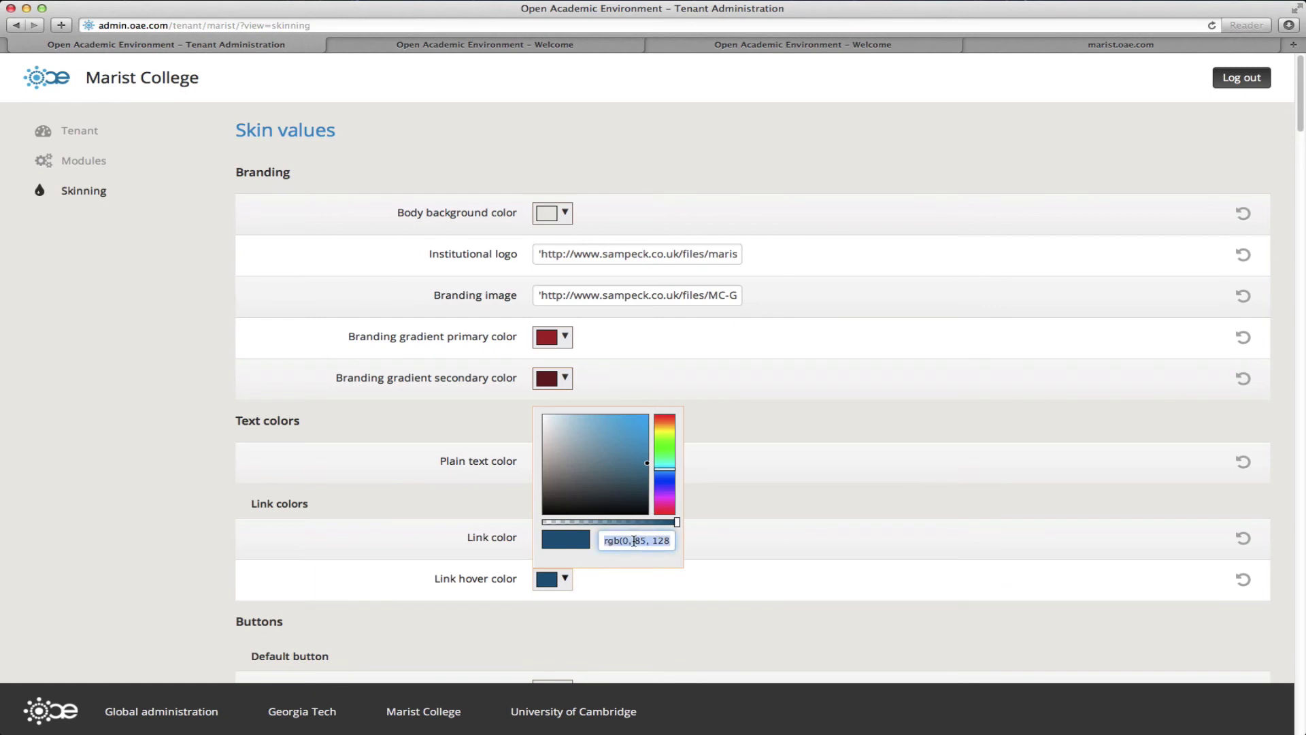
{"action": "key", "text": "super+v"}
{"action": "left_click", "coordinate": [724, 539]}
{"action": "key", "text": "super+Tab"}
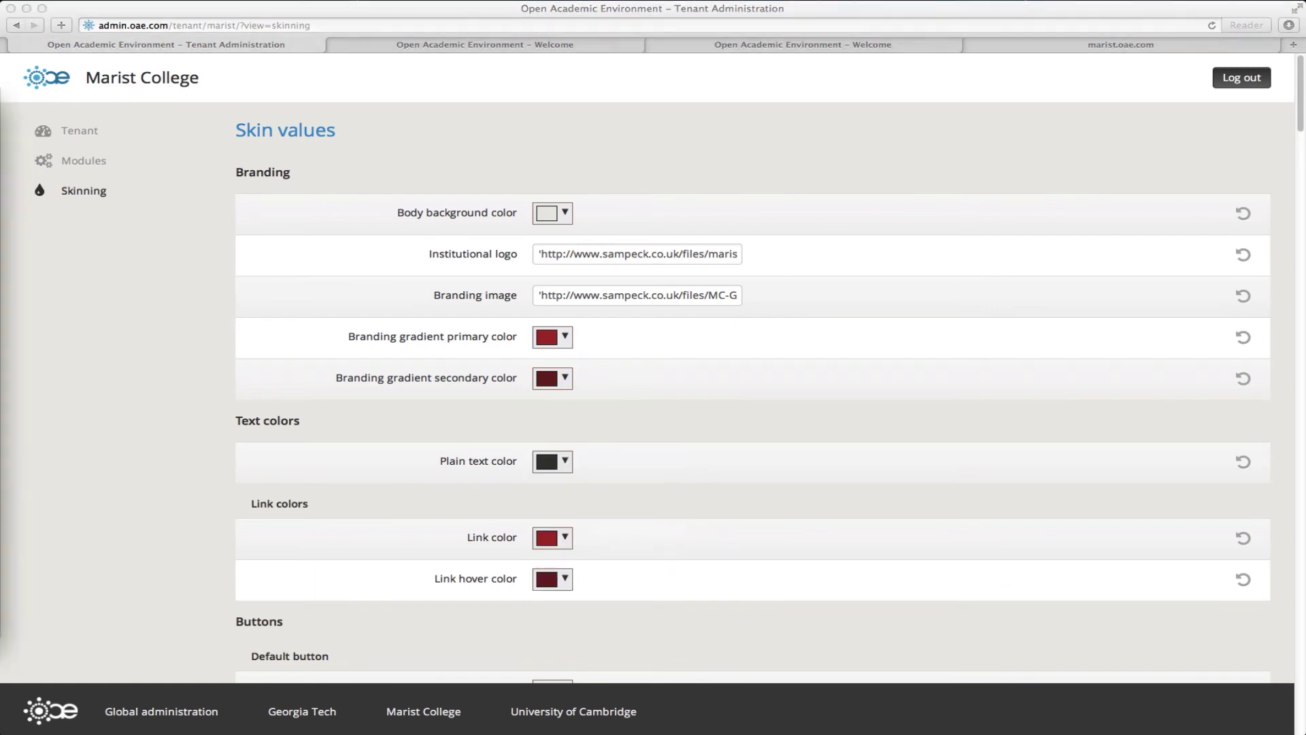
Step: Change the icon button hover colour from grey to dark red
{"action": "scroll", "coordinate": [668, 553], "scroll_direction": "down", "scroll_amount": 20}
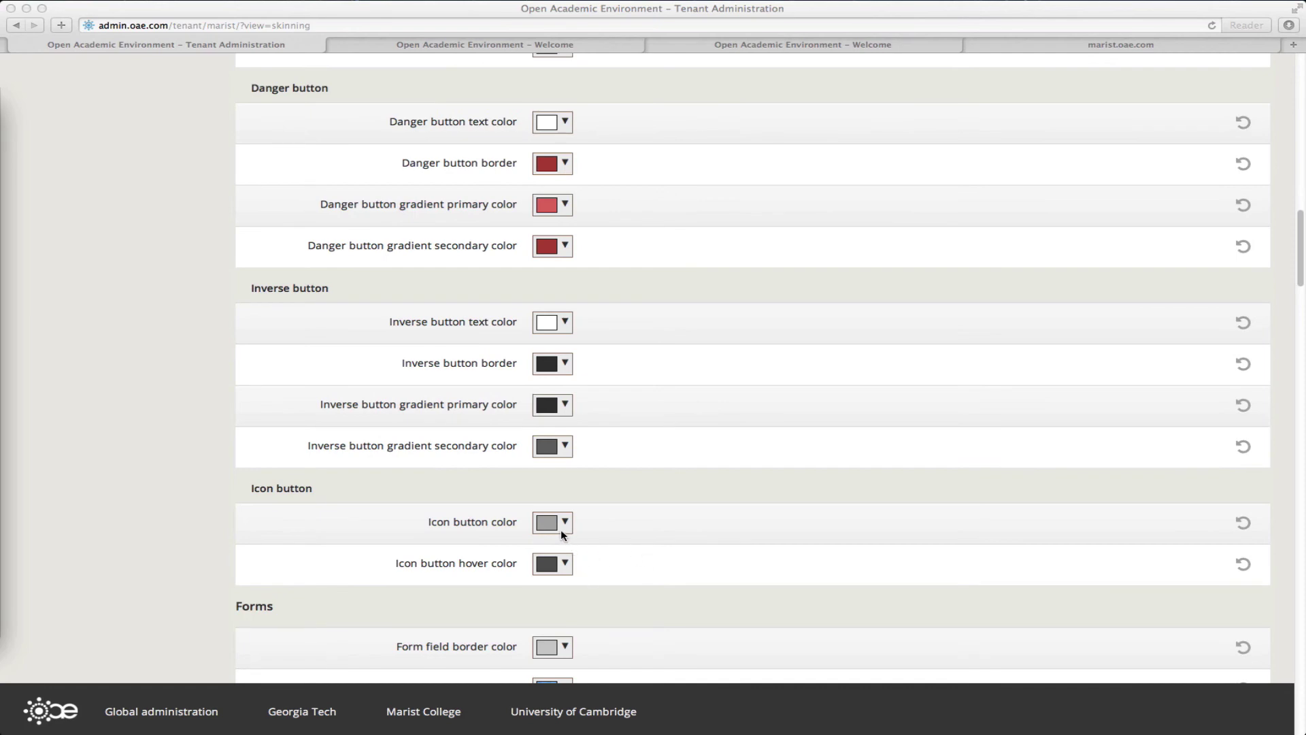
{"action": "left_click", "coordinate": [548, 564]}
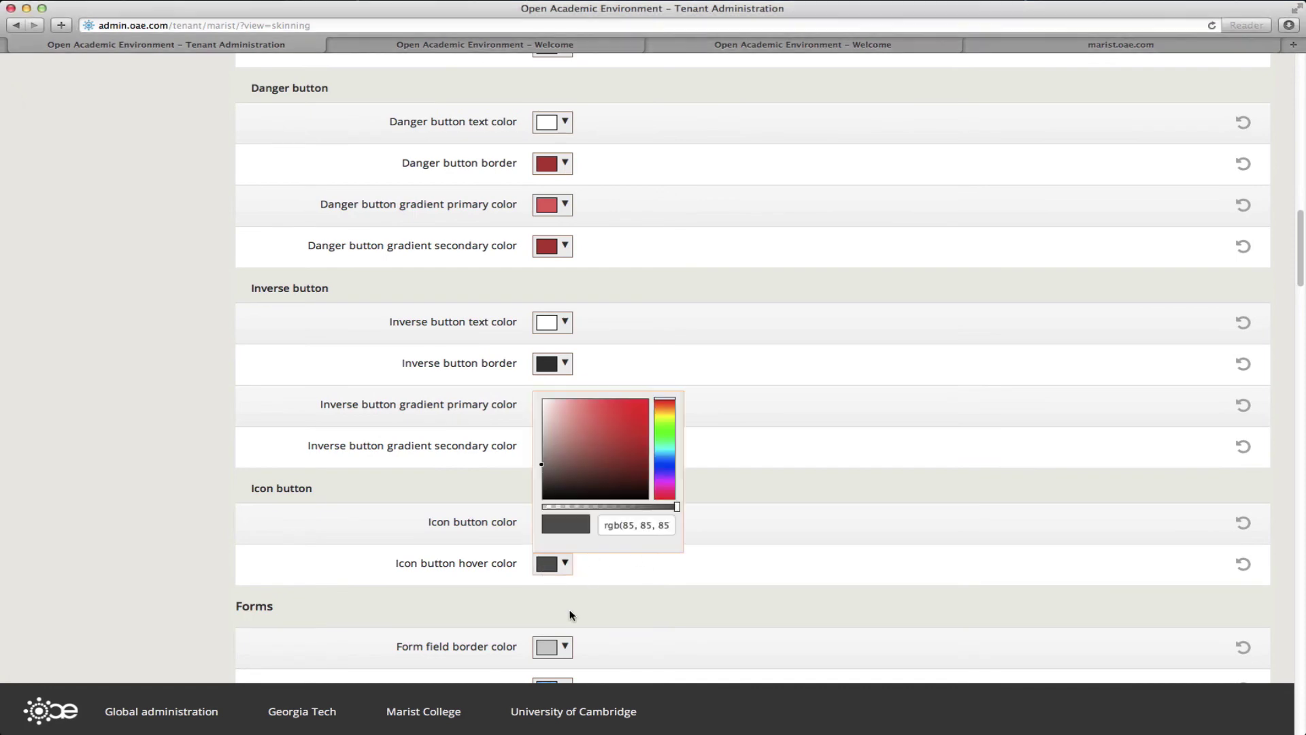
{"action": "triple_click", "coordinate": [614, 535]}
{"action": "key", "text": "super+v"}
{"action": "left_click", "coordinate": [738, 536]}
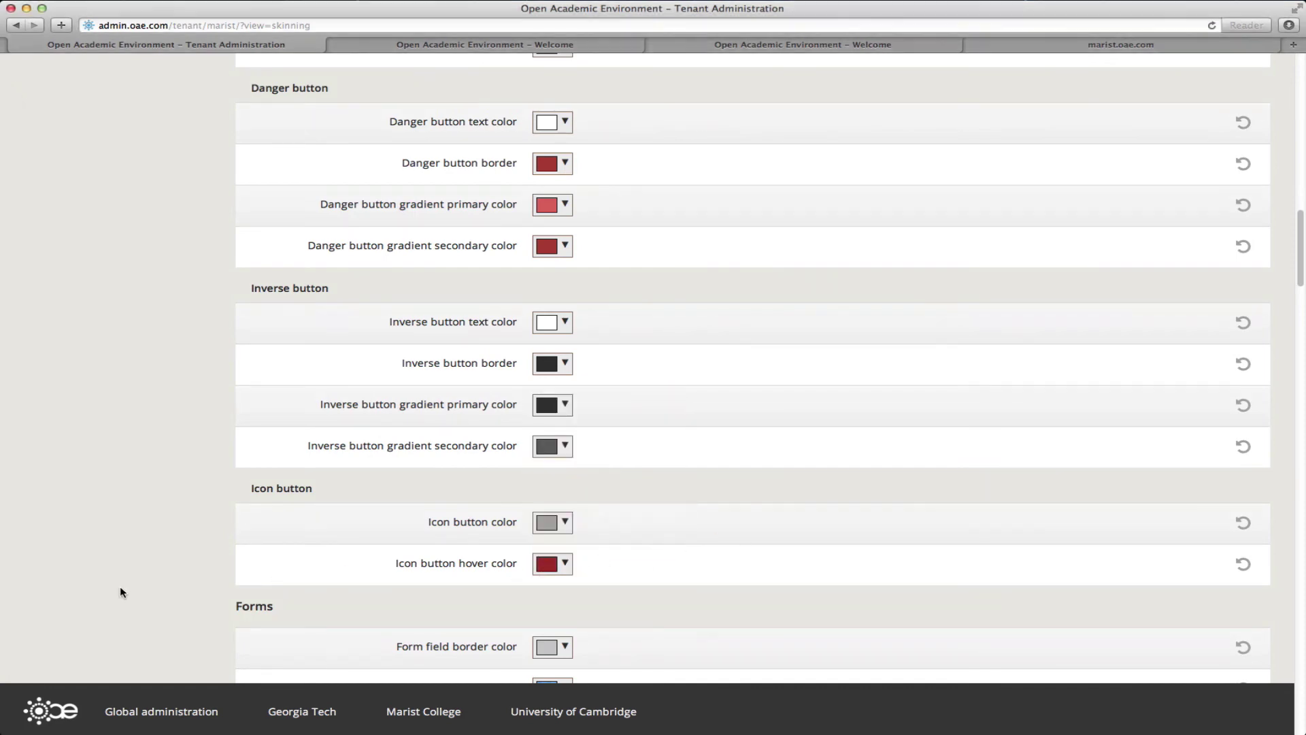
{"action": "key", "text": "super+Tab"}
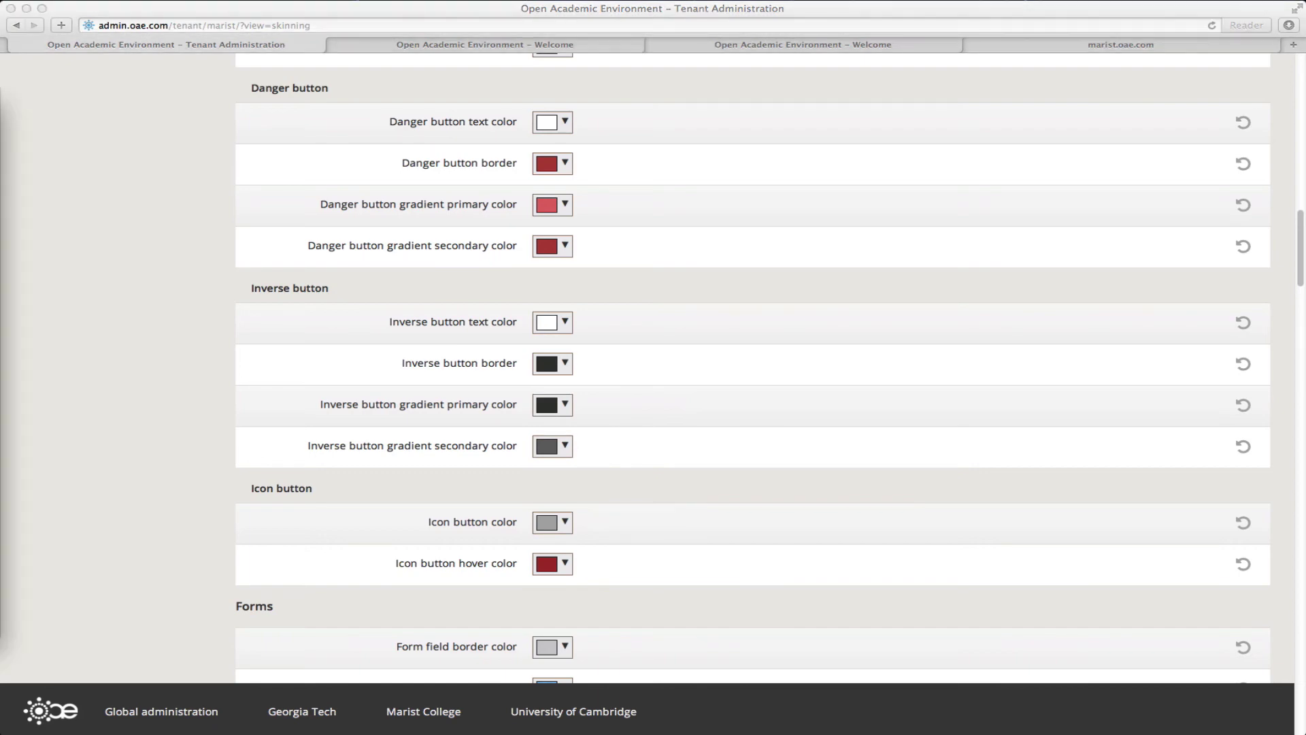
Step: Set the Info notification text colour to dark red
{"action": "scroll", "coordinate": [773, 574], "scroll_direction": "down", "scroll_amount": 20}
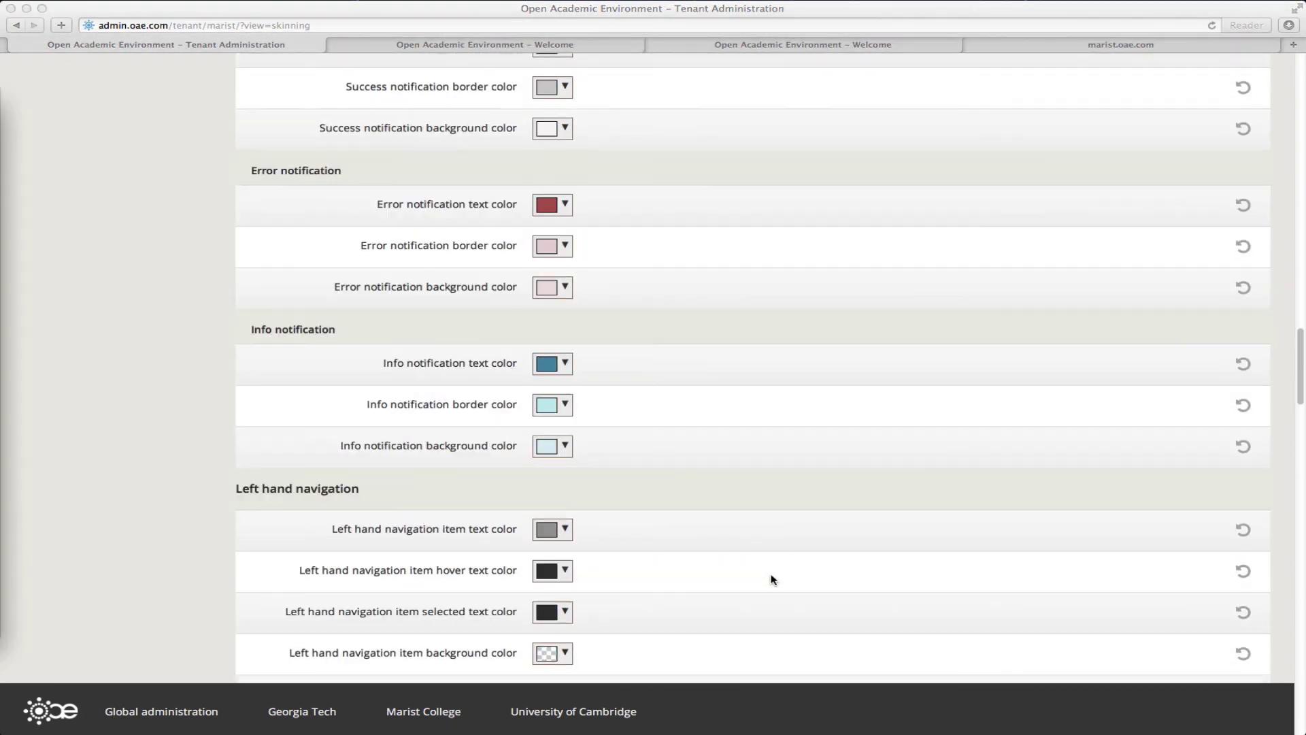
{"action": "left_click", "coordinate": [551, 362]}
{"action": "left_click", "coordinate": [551, 363]}
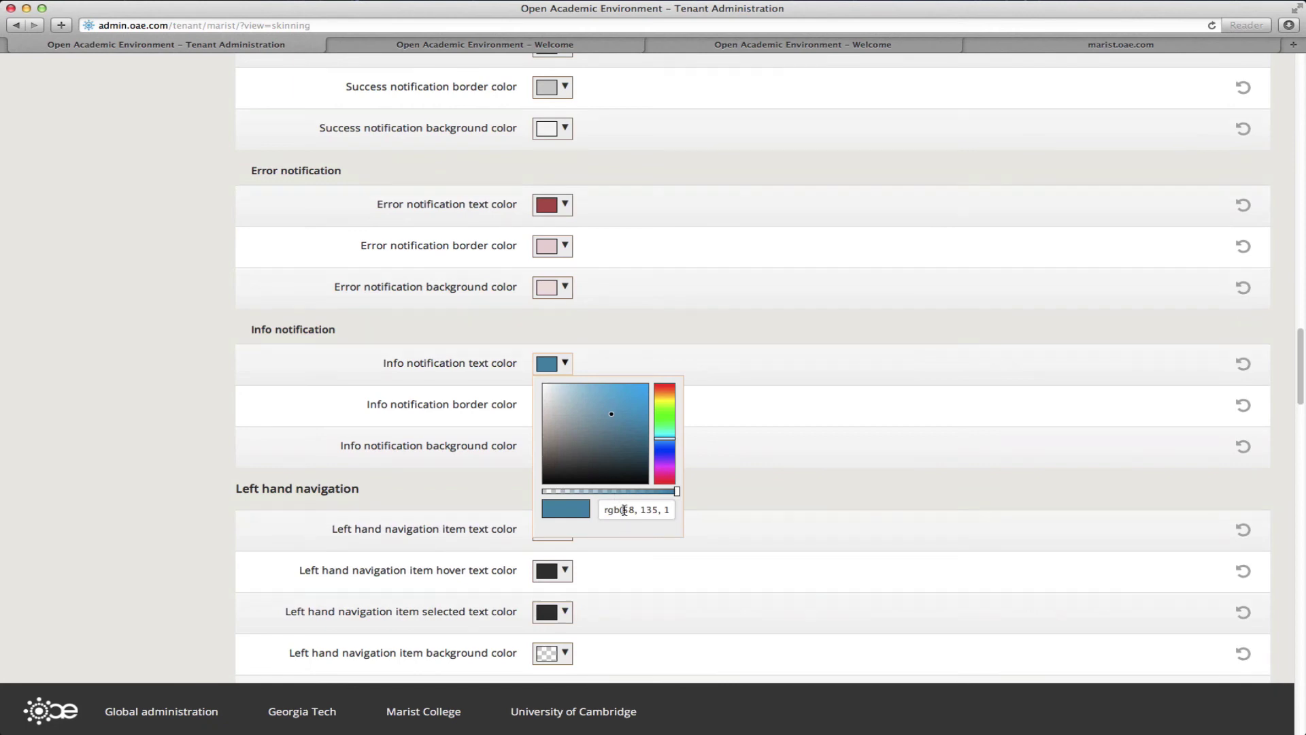
{"action": "left_click", "coordinate": [624, 511]}
{"action": "type", "text": "rgb(179, 27, 27)"}
{"action": "left_click", "coordinate": [758, 443]}
{"action": "key", "text": "super+Tab"}
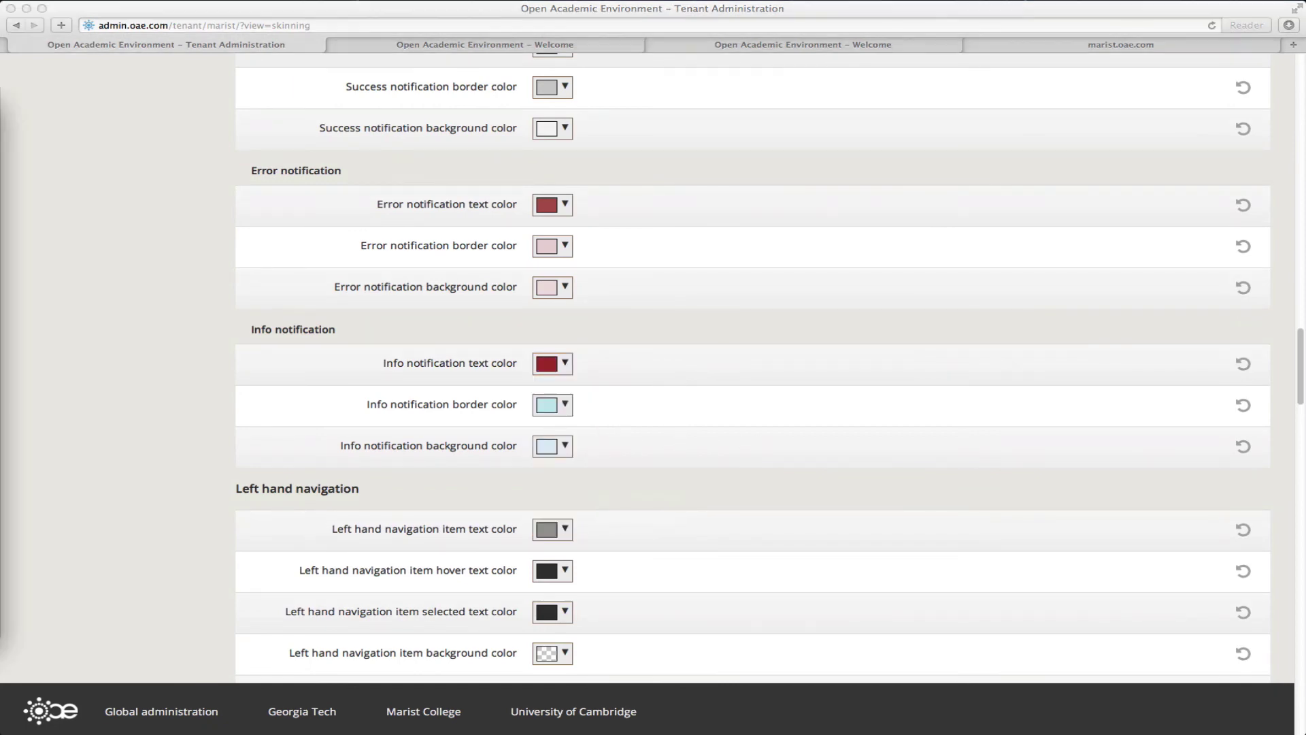
{"action": "key", "text": "super+Tab"}
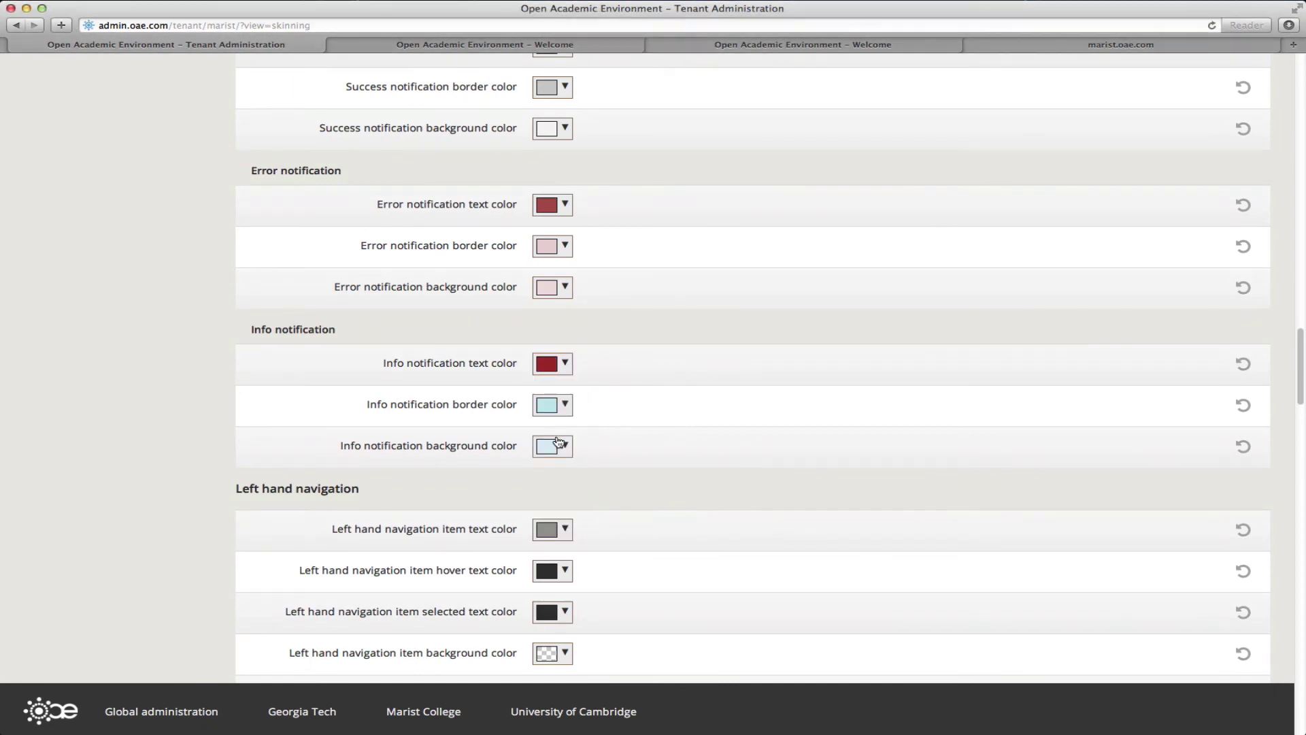
Step: Set the Info notification border and background to translucent red rgba(179, 27, 27, 0.15)
{"action": "left_click", "coordinate": [555, 405]}
{"action": "left_click", "coordinate": [615, 549]}
{"action": "key", "text": "super+v"}
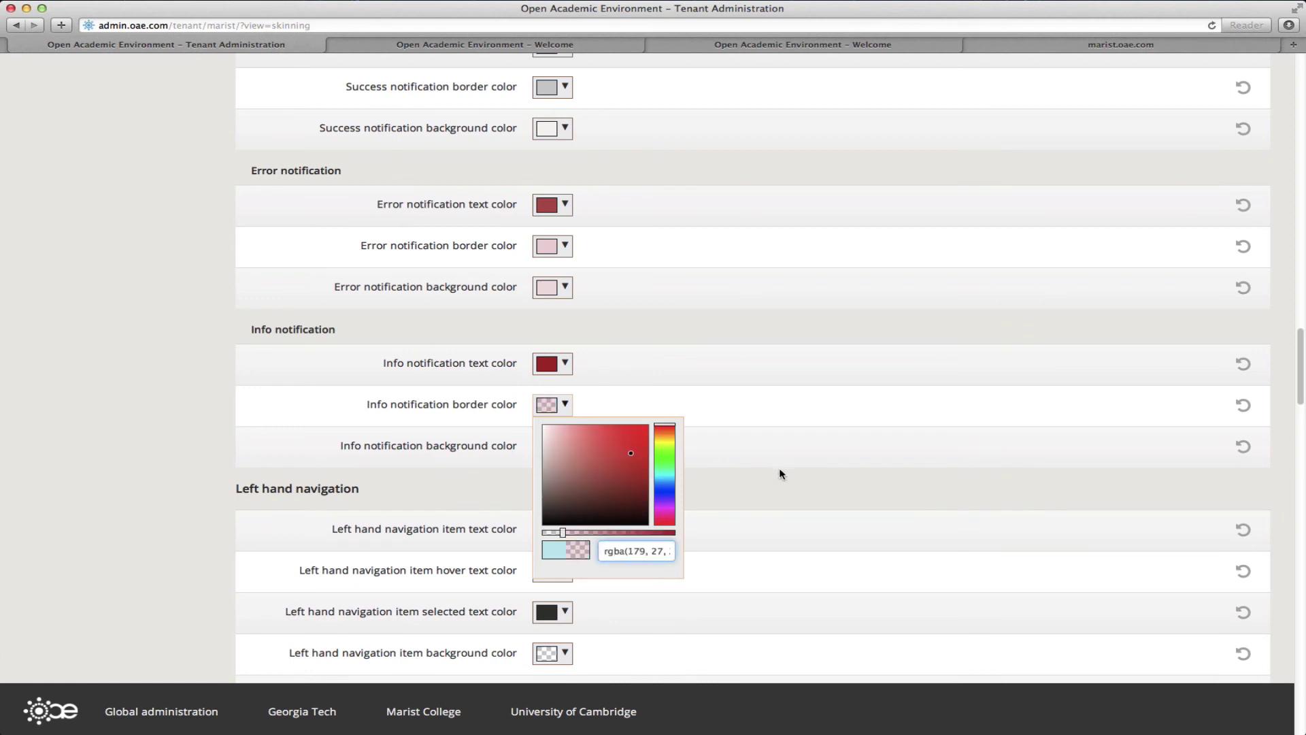
{"action": "left_click", "coordinate": [779, 467]}
{"action": "key", "text": "super+Tab"}
{"action": "key", "text": "super+Tab"}
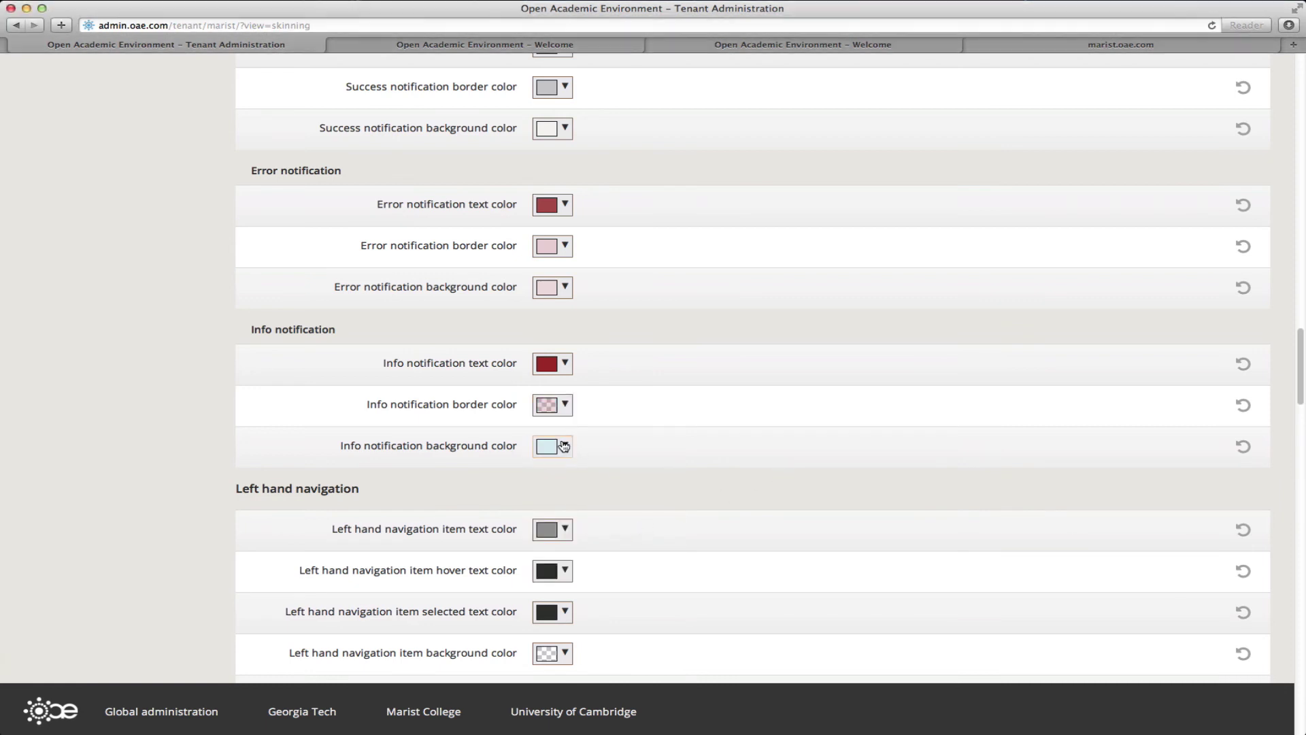
{"action": "left_click", "coordinate": [554, 446]}
{"action": "left_click", "coordinate": [615, 585]}
{"action": "key", "text": "super+v"}
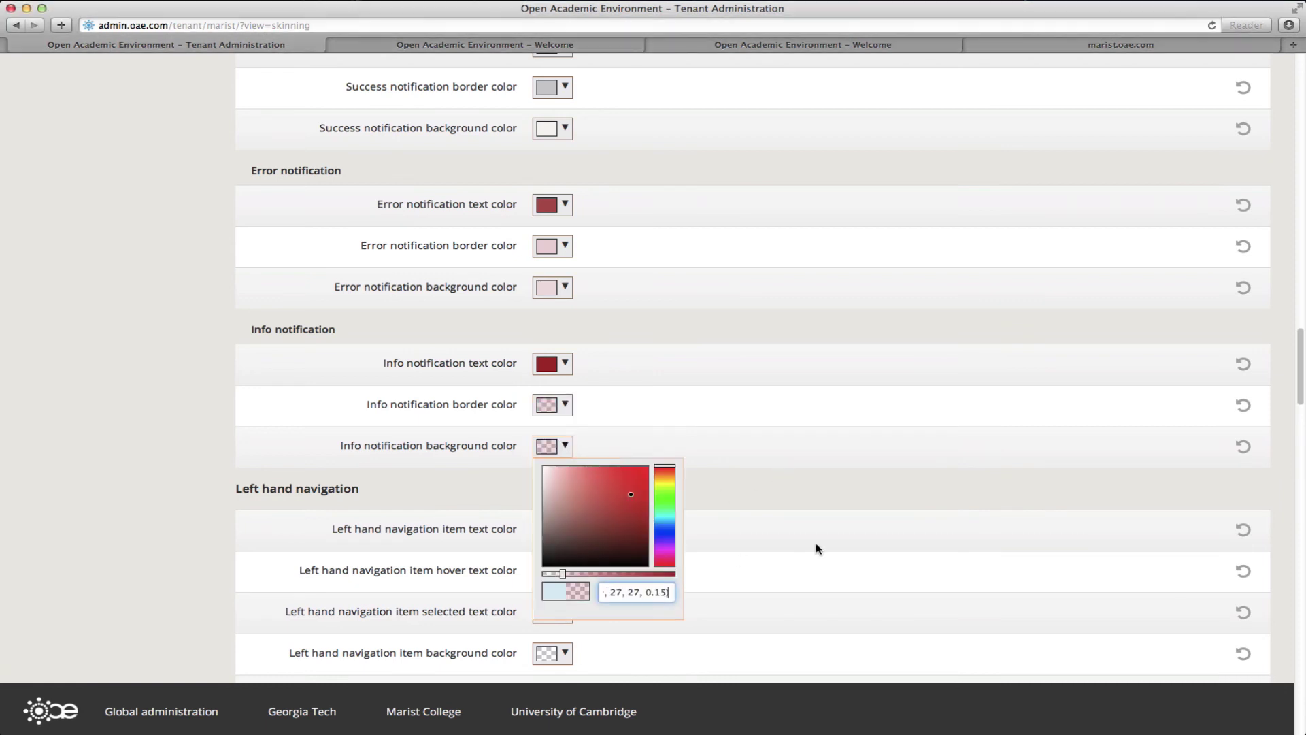
{"action": "left_click", "coordinate": [815, 541]}
{"action": "scroll", "coordinate": [151, 551], "scroll_direction": "down", "scroll_amount": 3}
{"action": "scroll", "coordinate": [151, 553], "scroll_direction": "down", "scroll_amount": 20}
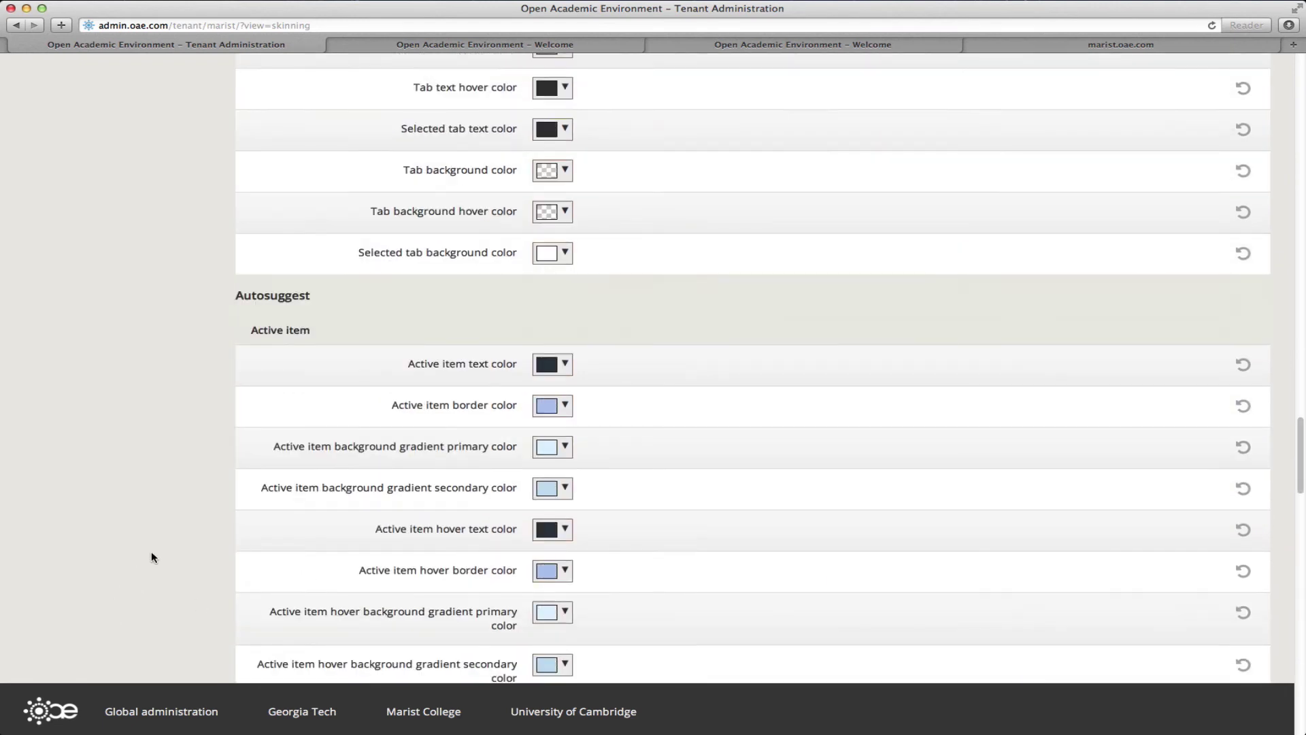
{"action": "scroll", "coordinate": [153, 553], "scroll_direction": "down", "scroll_amount": 10}
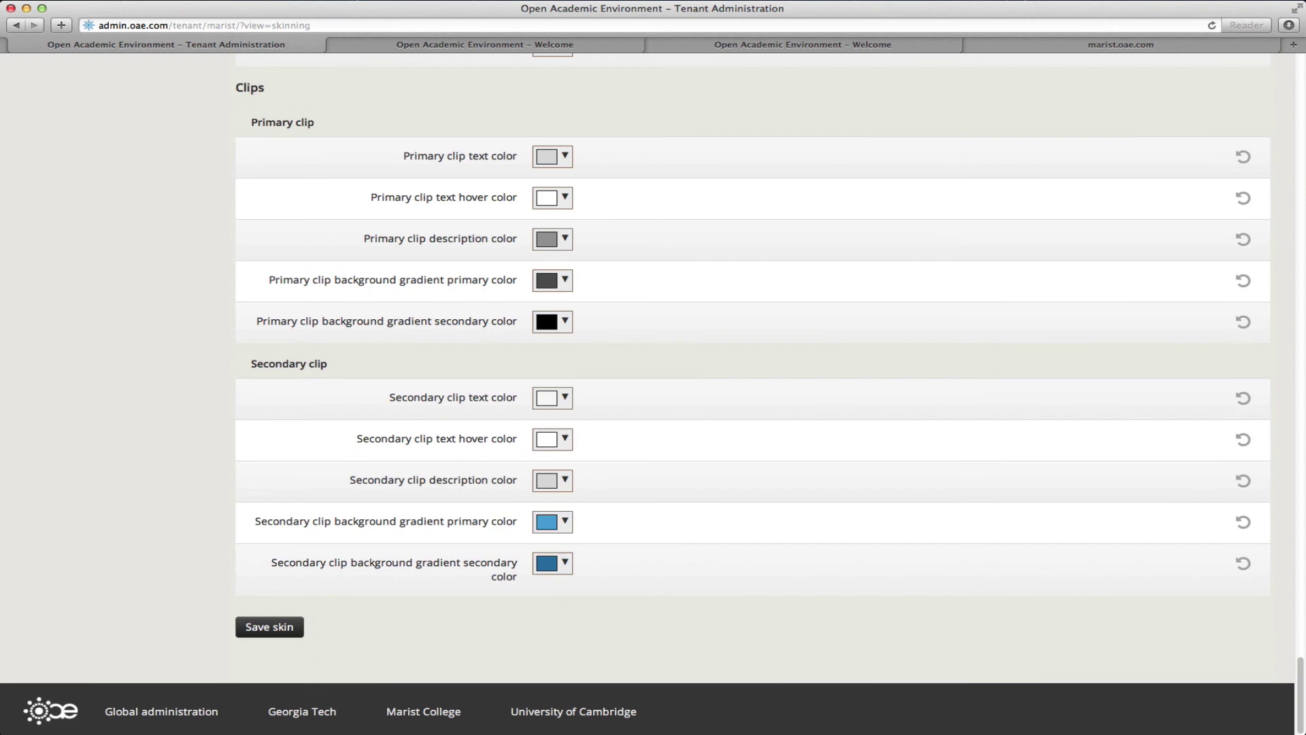
Step: Set the secondary clip gradient primary colour to red
{"action": "key", "text": "super+Tab"}
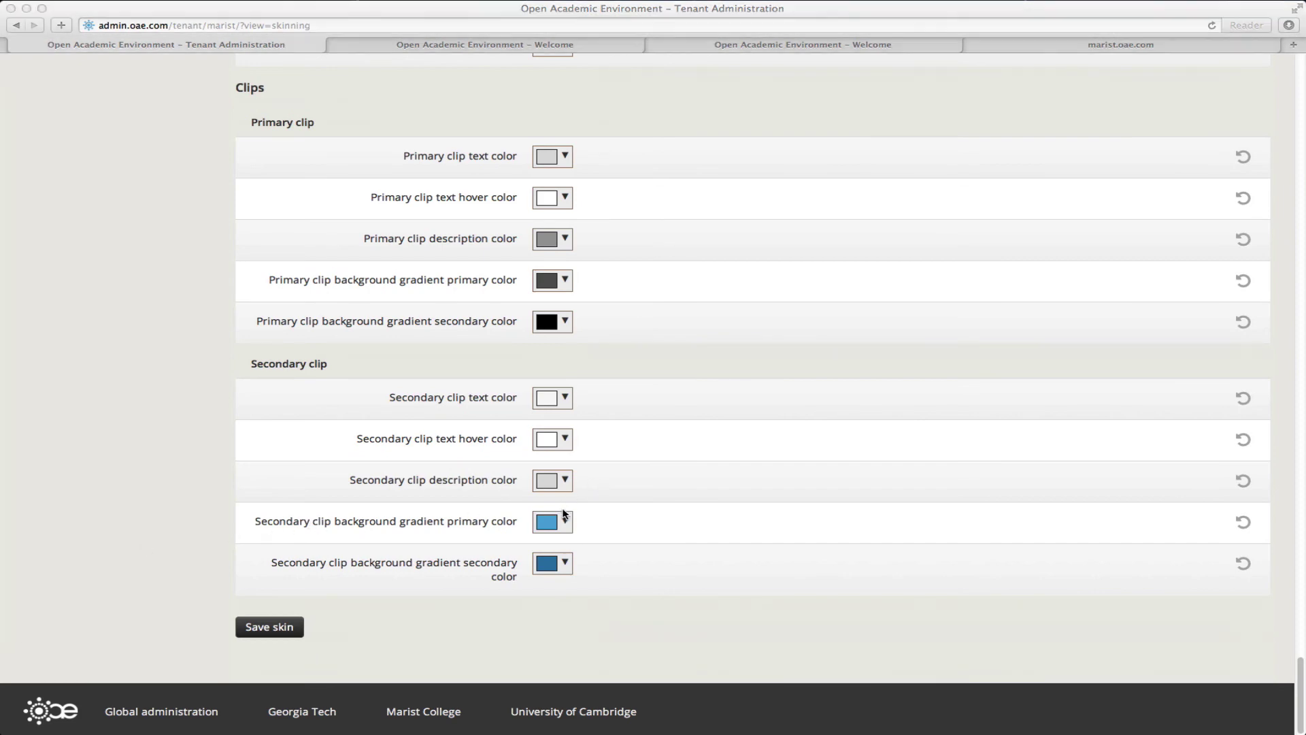
{"action": "left_click", "coordinate": [553, 521]}
{"action": "triple_click", "coordinate": [622, 668]}
{"action": "key", "text": "super+v"}
{"action": "left_click", "coordinate": [715, 580]}
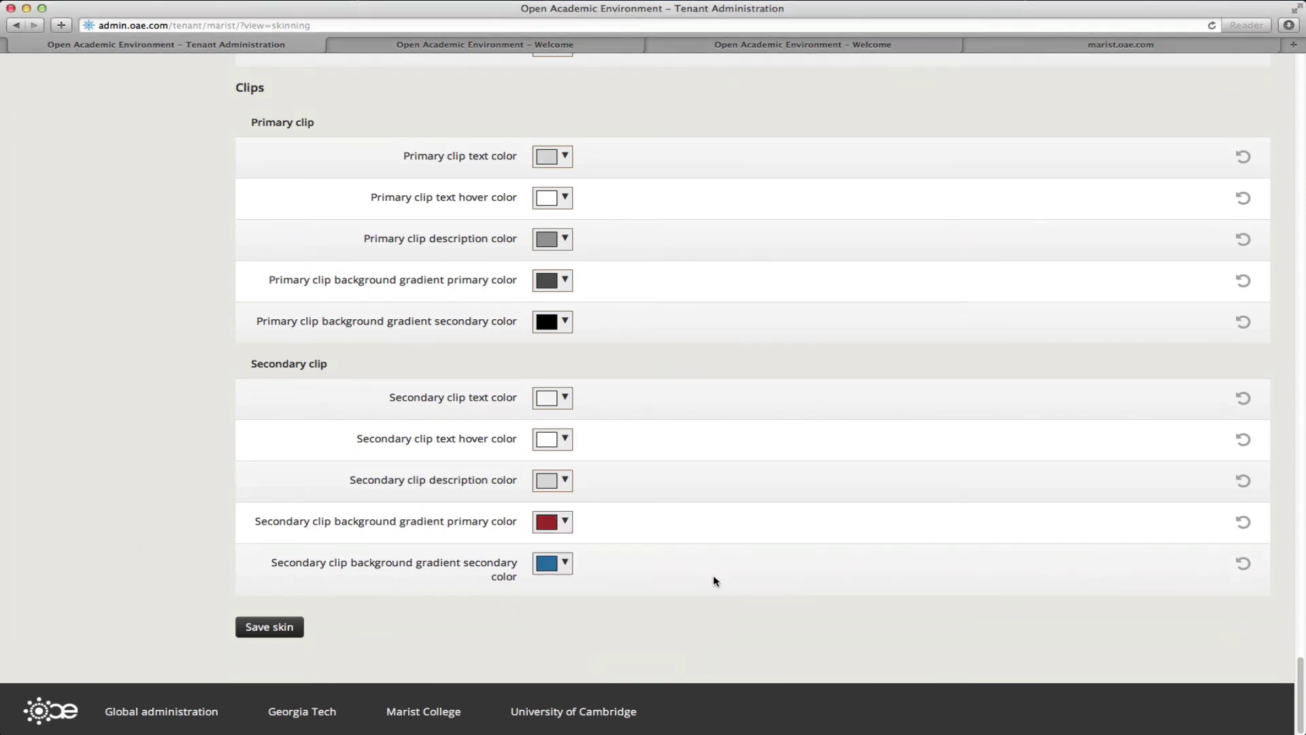
{"action": "key", "text": "super+Tab"}
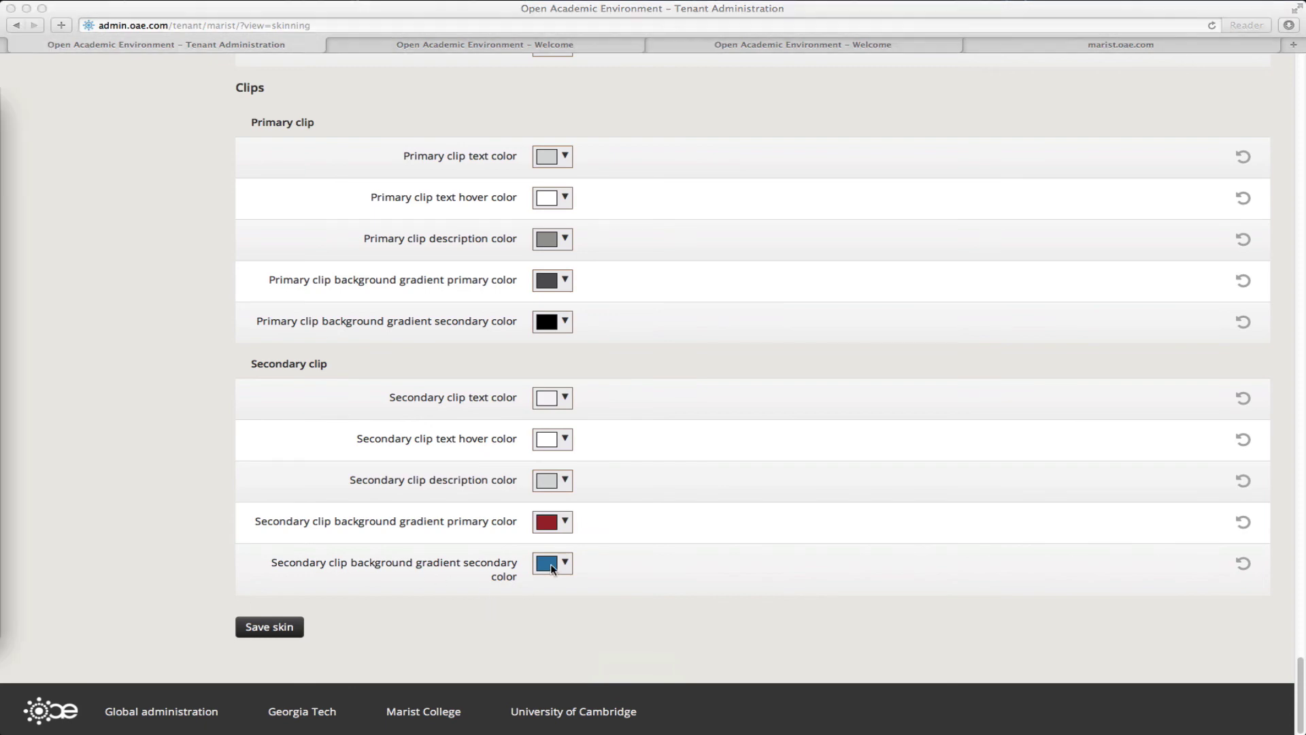
Step: Make the secondary clip gradient's second colour dark red and save the skin
{"action": "left_click", "coordinate": [555, 566]}
{"action": "left_click", "coordinate": [568, 570]}
{"action": "triple_click", "coordinate": [633, 524]}
{"action": "key", "text": "super+v"}
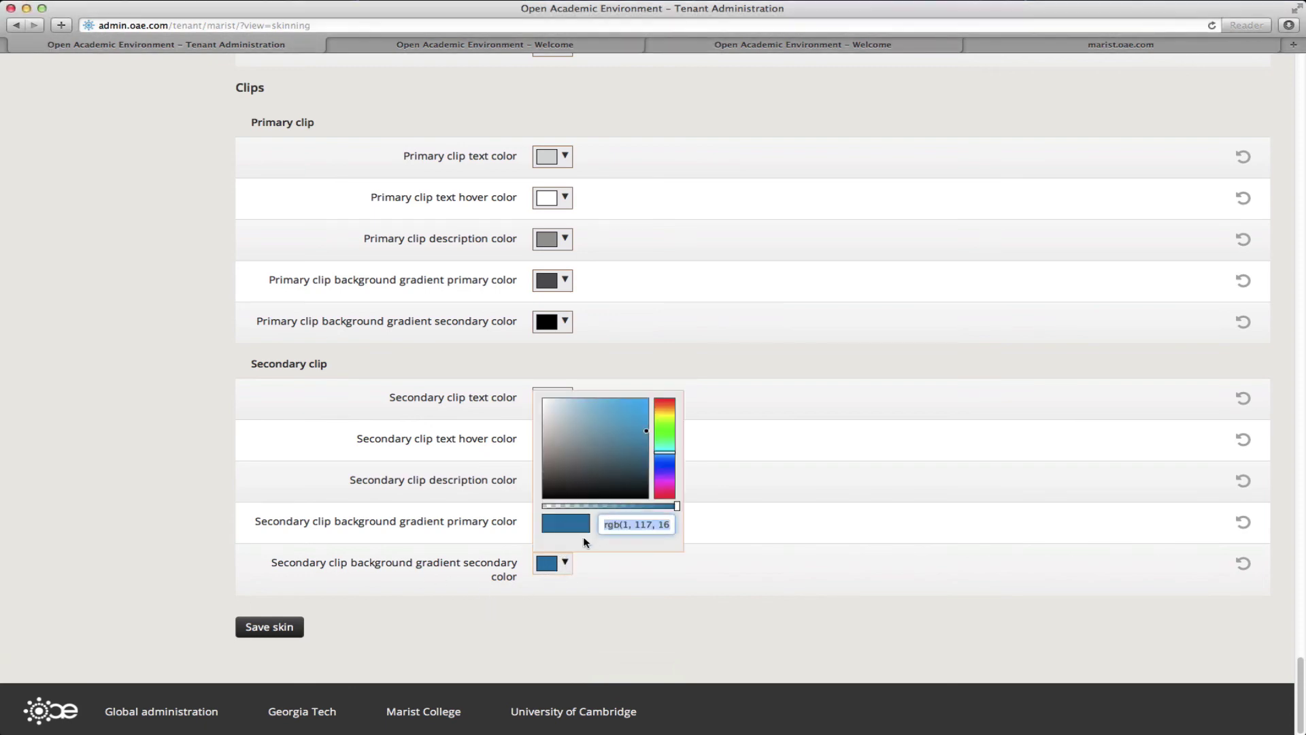
{"action": "left_click", "coordinate": [470, 609]}
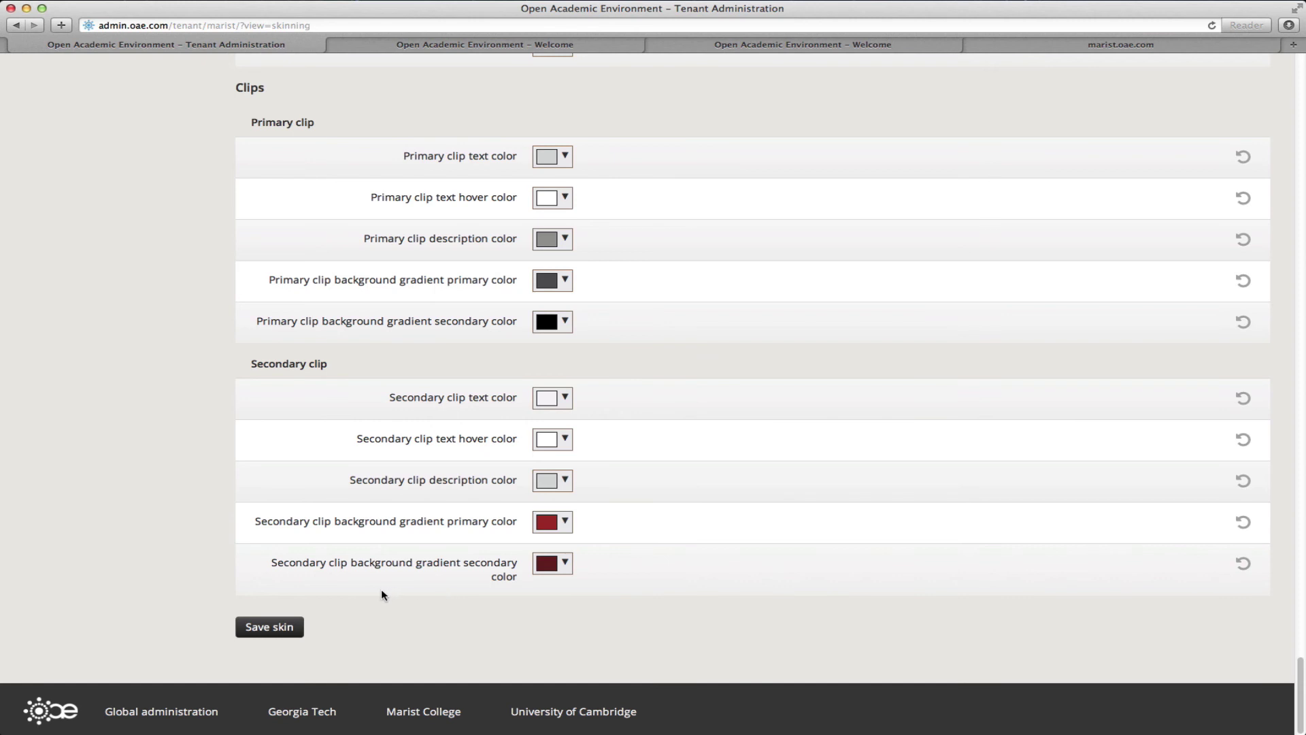
{"action": "left_click", "coordinate": [268, 635]}
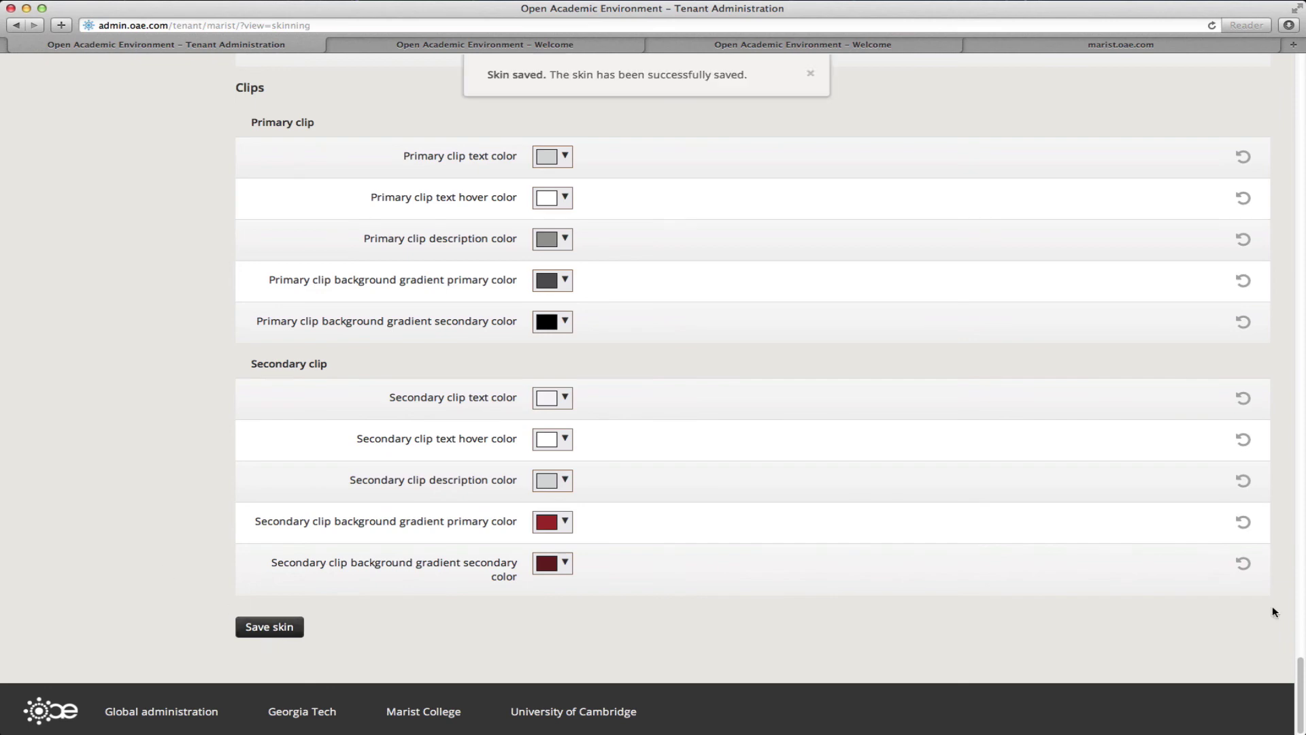
{"action": "left_click_drag", "start_coordinate": [1299, 677], "coordinate": [1300, 92]}
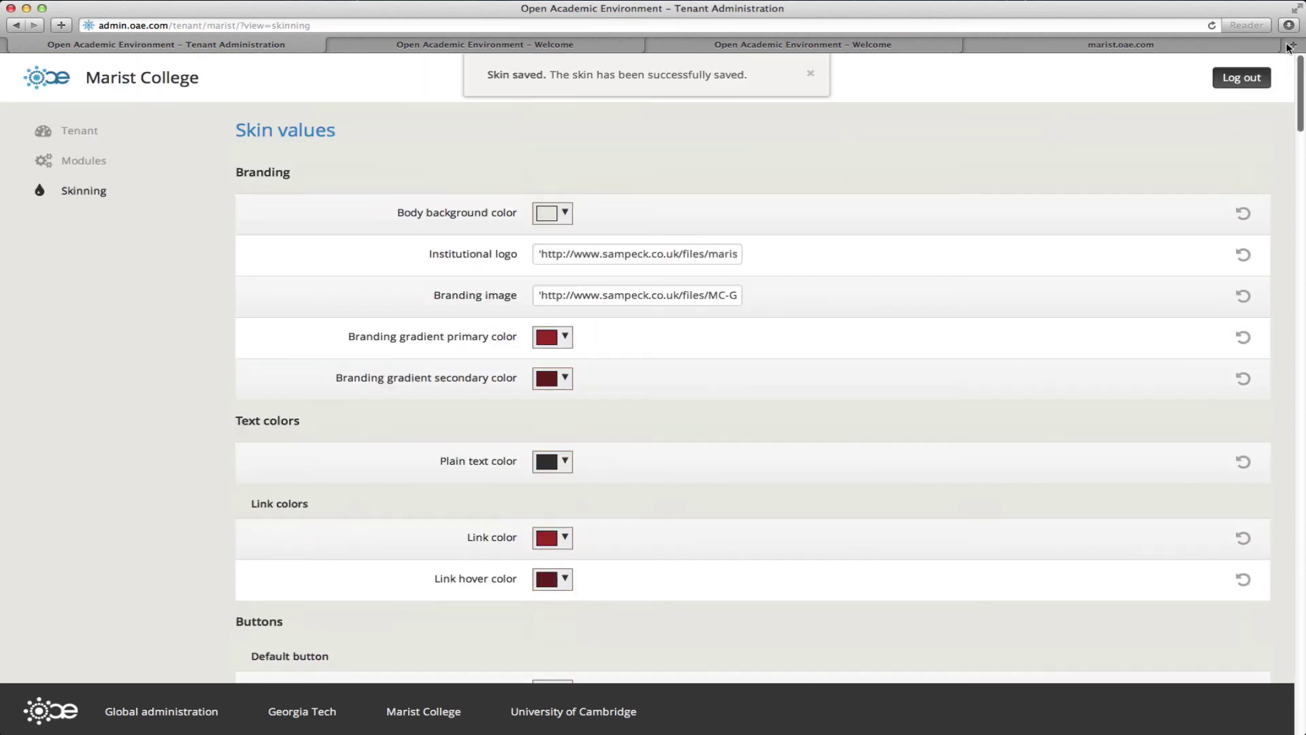
Step: Open marist.oae.com from the Tenants list and display its Sign in options, including CAS
{"action": "left_click", "coordinate": [73, 132]}
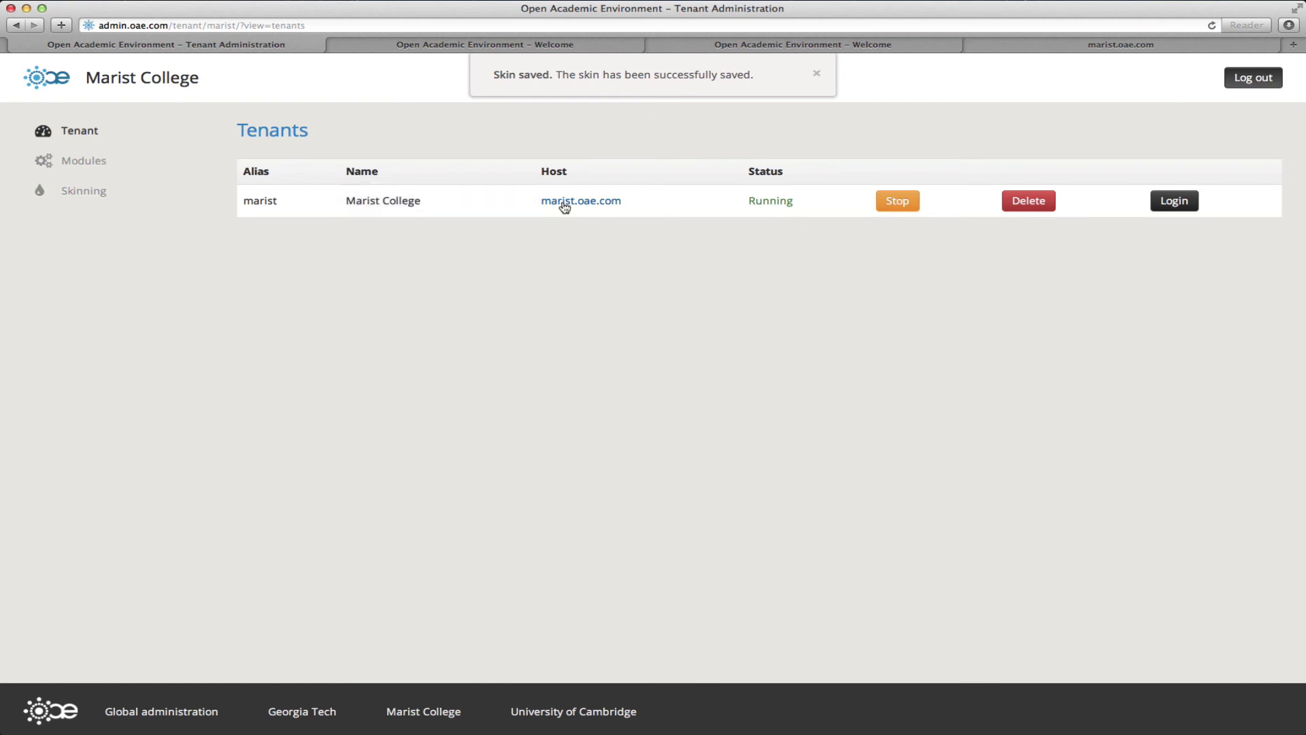
{"action": "left_click", "coordinate": [564, 203]}
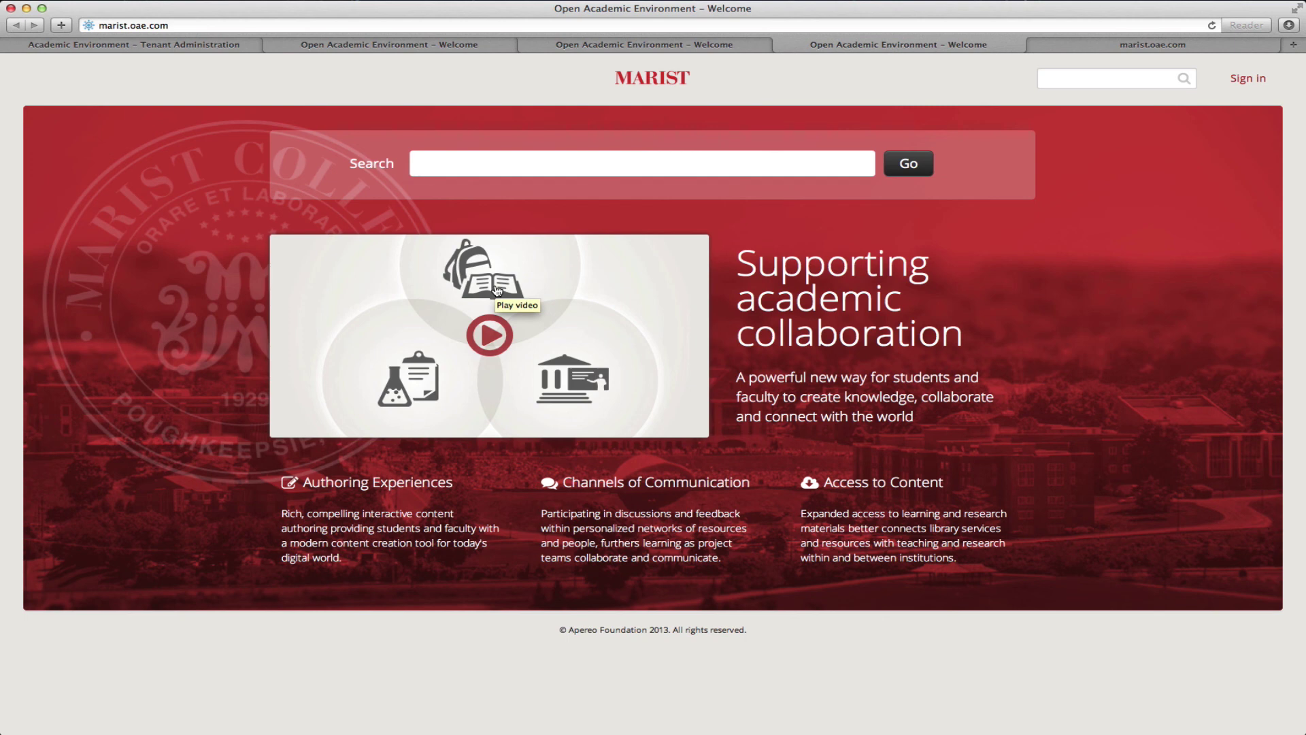
{"action": "left_click", "coordinate": [1268, 79]}
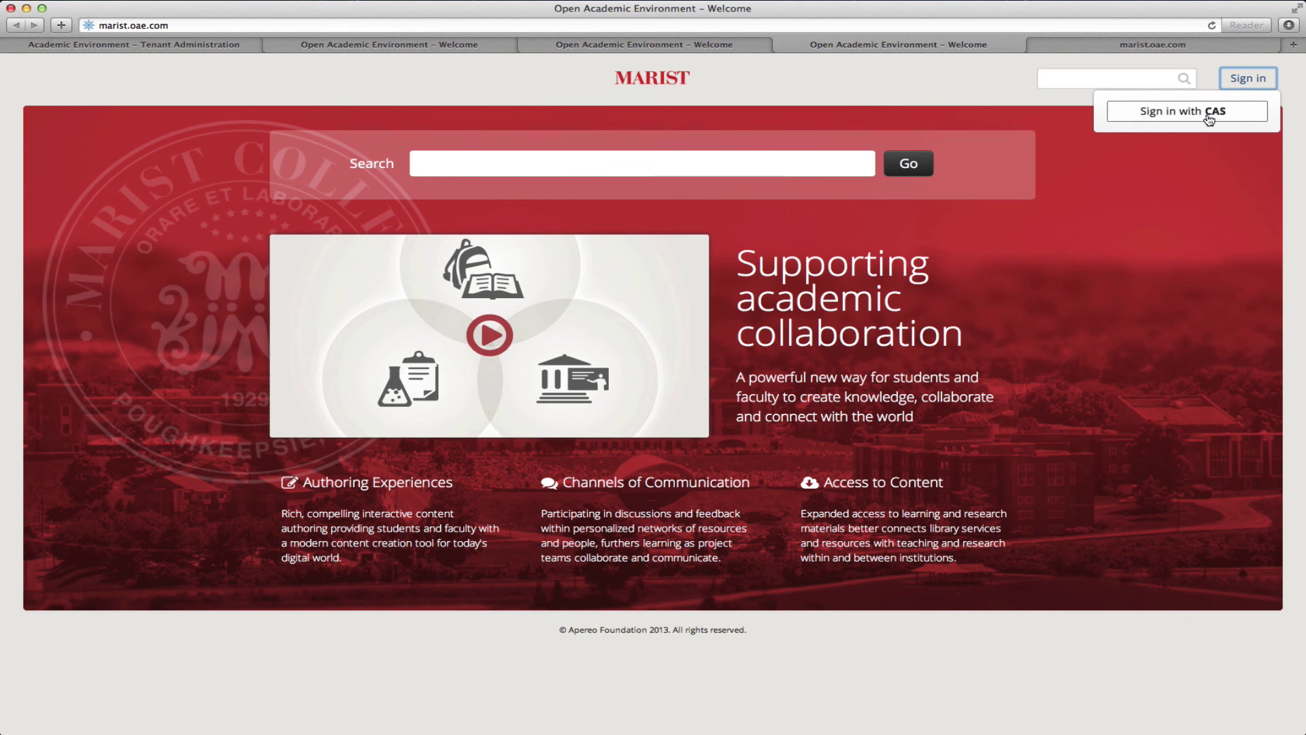
Step: Start sign-in through Marist CAS and enter the Marist account name
{"action": "left_click", "coordinate": [1210, 120]}
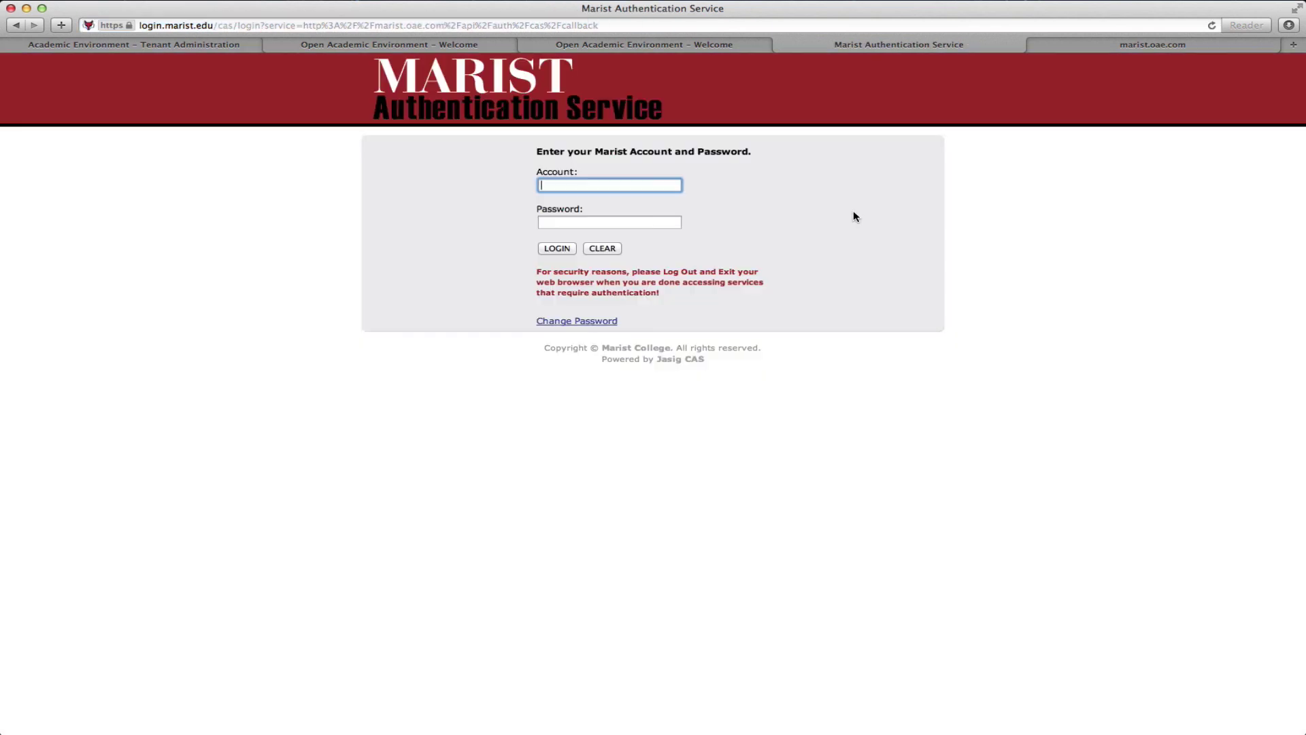
{"action": "key", "text": "super+Tab"}
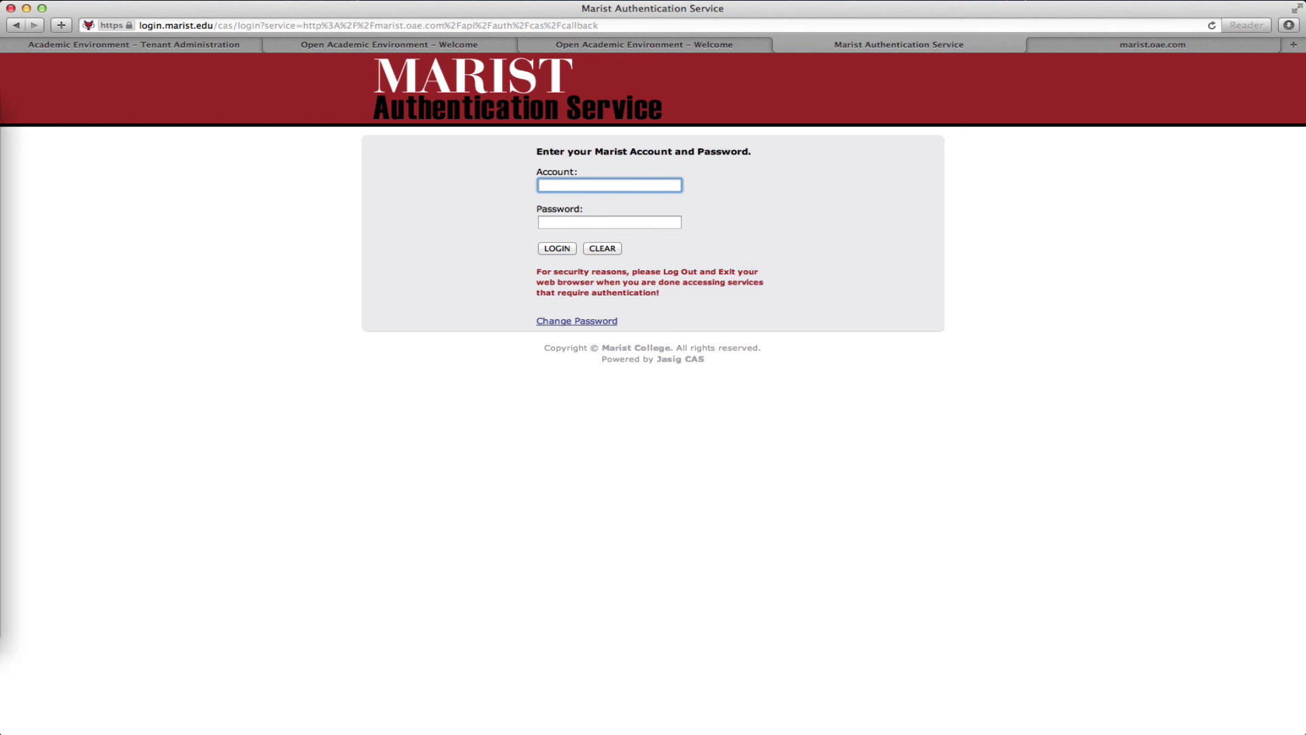
{"action": "left_click", "coordinate": [606, 185]}
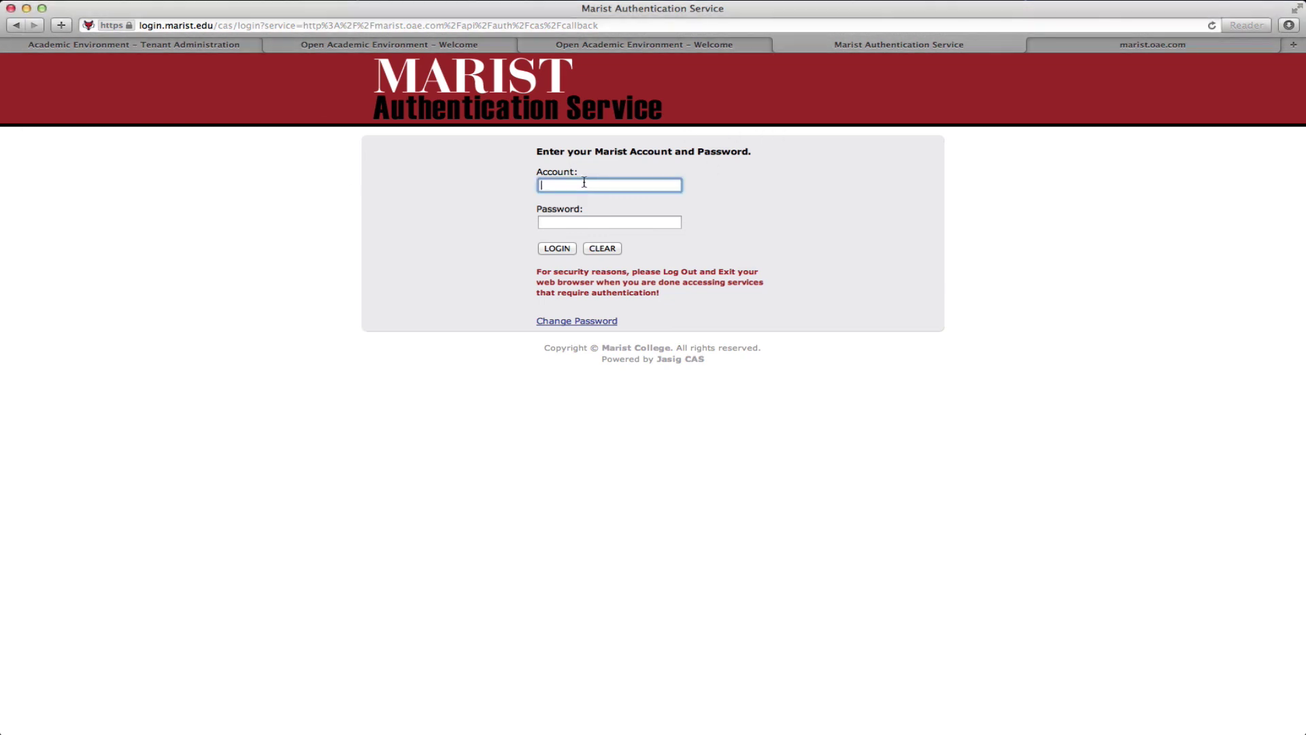
{"action": "key", "text": "Tab"}
Step: Fill in the account password and submit the CAS login
{"action": "key", "text": "super+Tab"}
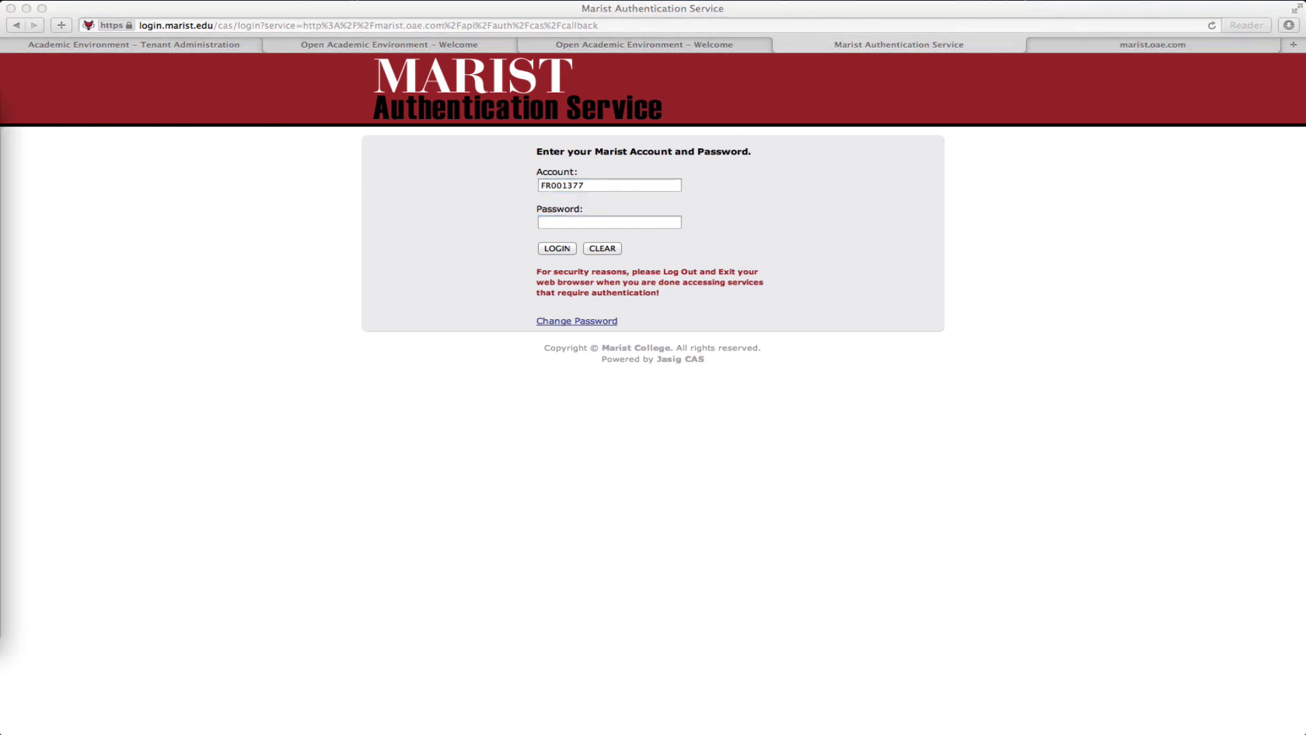
{"action": "left_click", "coordinate": [632, 236]}
{"action": "left_click", "coordinate": [601, 227]}
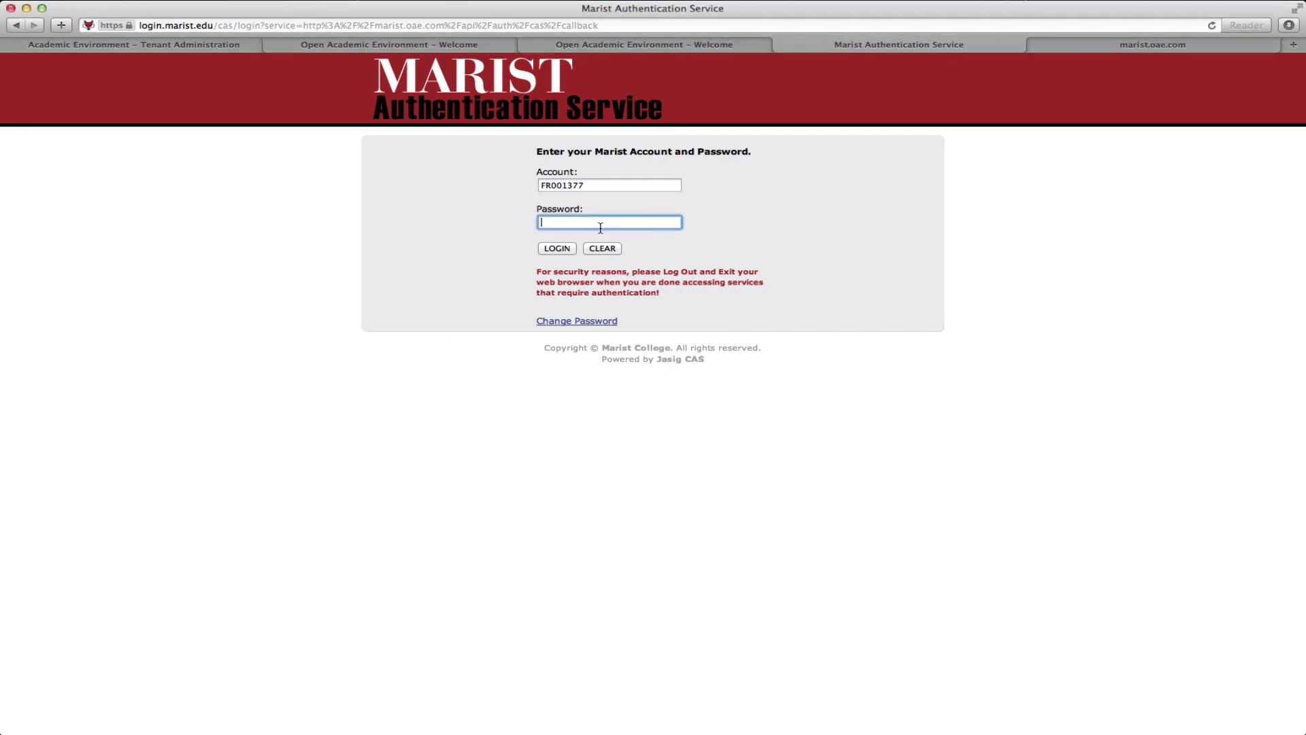
{"action": "left_click", "coordinate": [558, 248]}
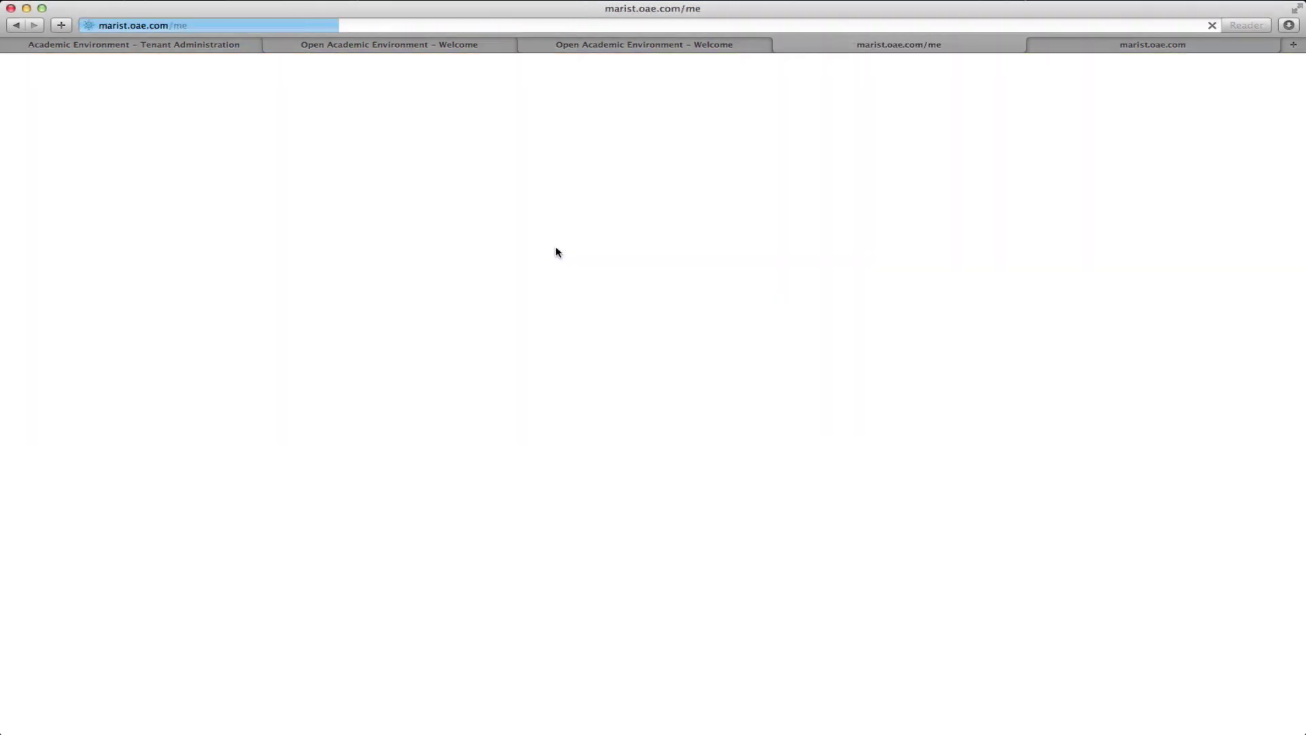